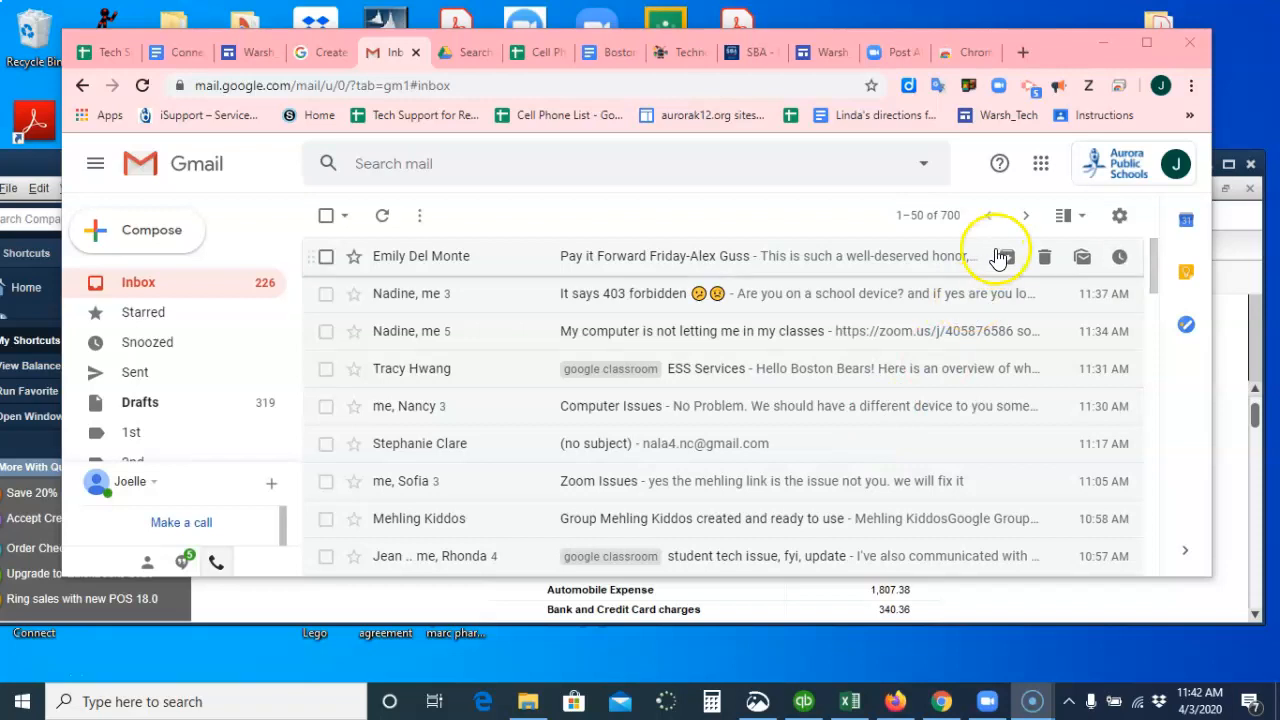
Open Google Groups from the Google apps launcher.
{"action": "left_click", "coordinate": [1040, 168]}
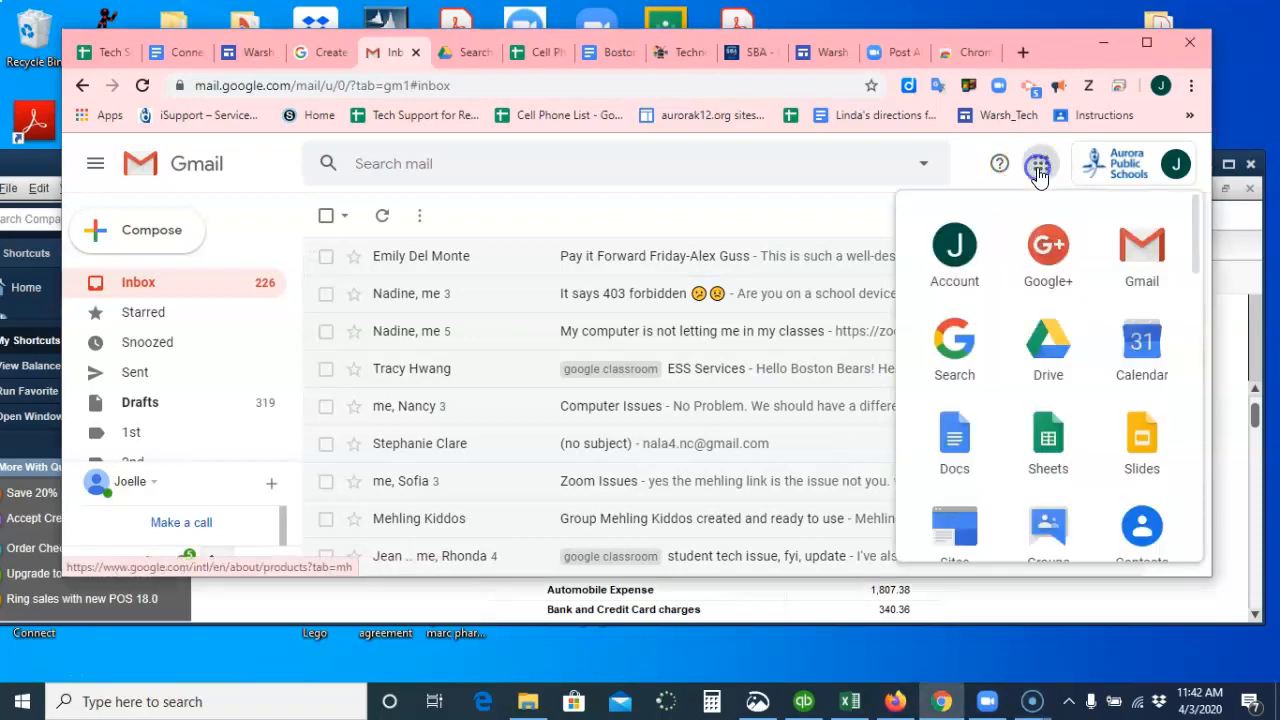
{"action": "scroll", "coordinate": [1048, 388], "scroll_direction": "down", "scroll_amount": 2}
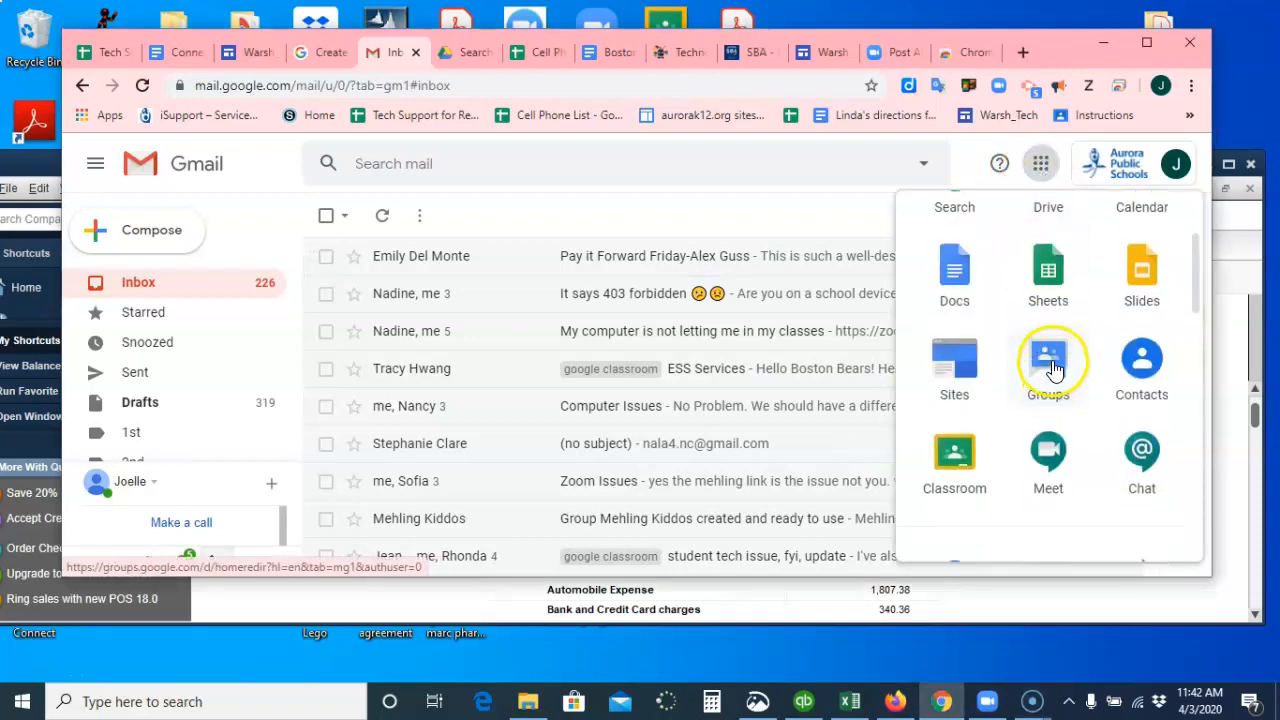
{"action": "right_click", "coordinate": [1052, 368]}
{"action": "left_click", "coordinate": [1055, 367]}
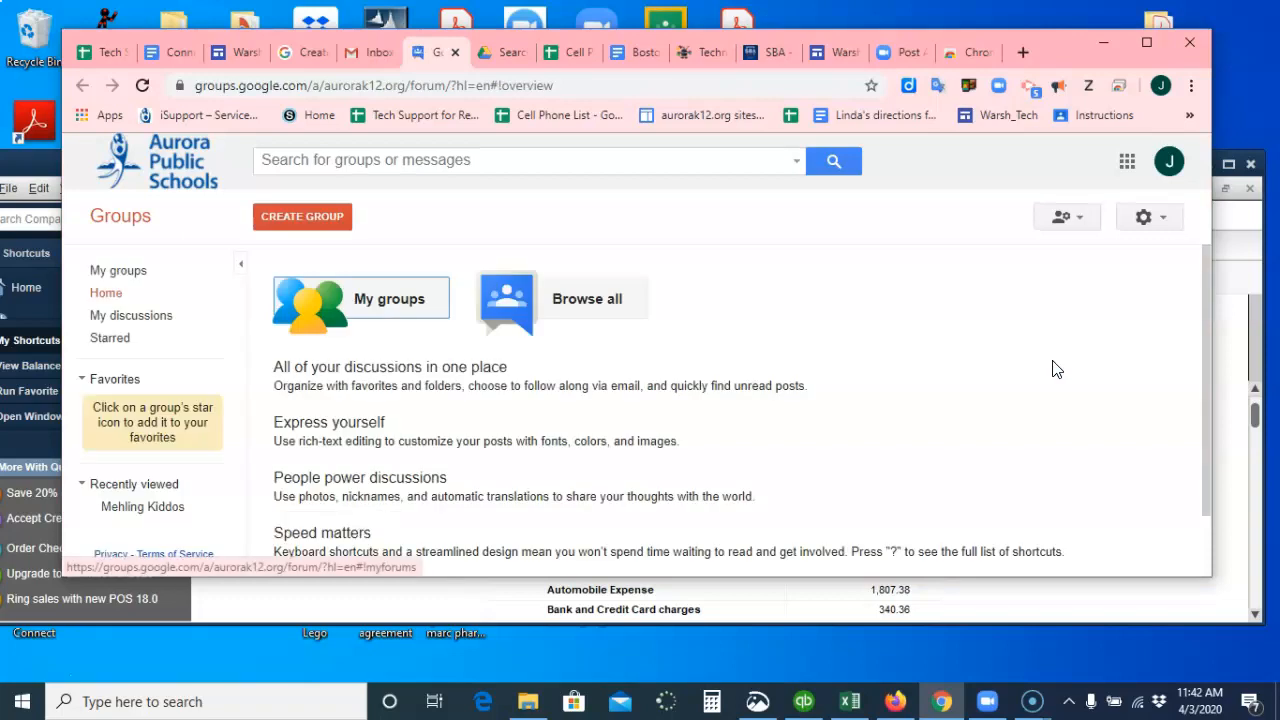
Start creating a new group and name it Warsh Kiddos.
{"action": "left_click", "coordinate": [292, 219]}
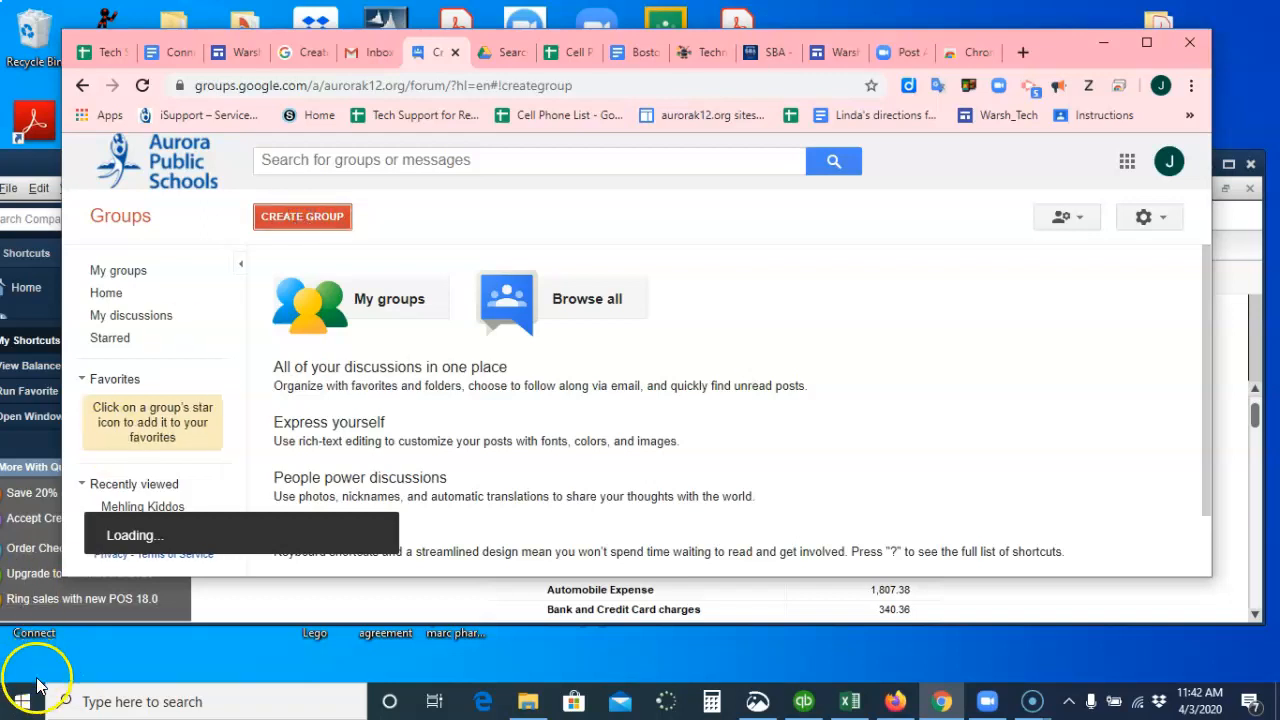
{"action": "left_click", "coordinate": [579, 296]}
{"action": "left_click", "coordinate": [532, 295]}
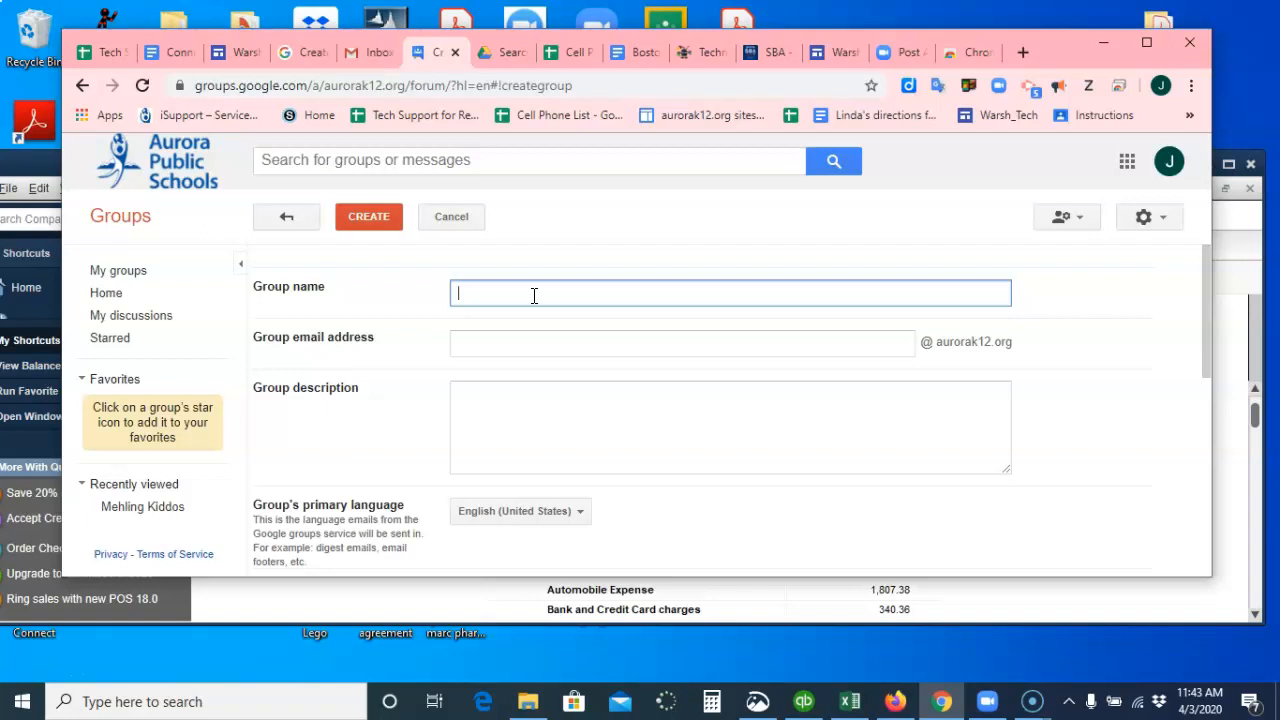
{"action": "type", "text": "Warsh"}
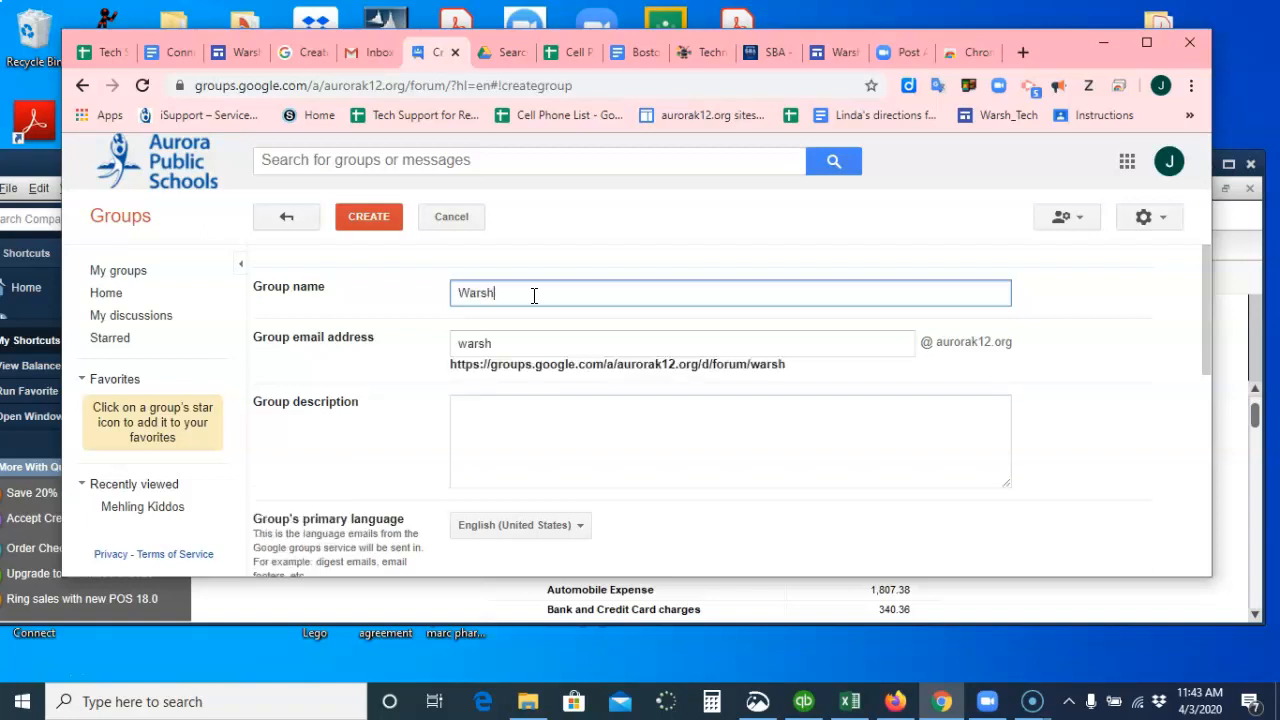
{"action": "type", "text": " Kid"}
{"action": "type", "text": "ds"}
{"action": "type", "text": "os"}
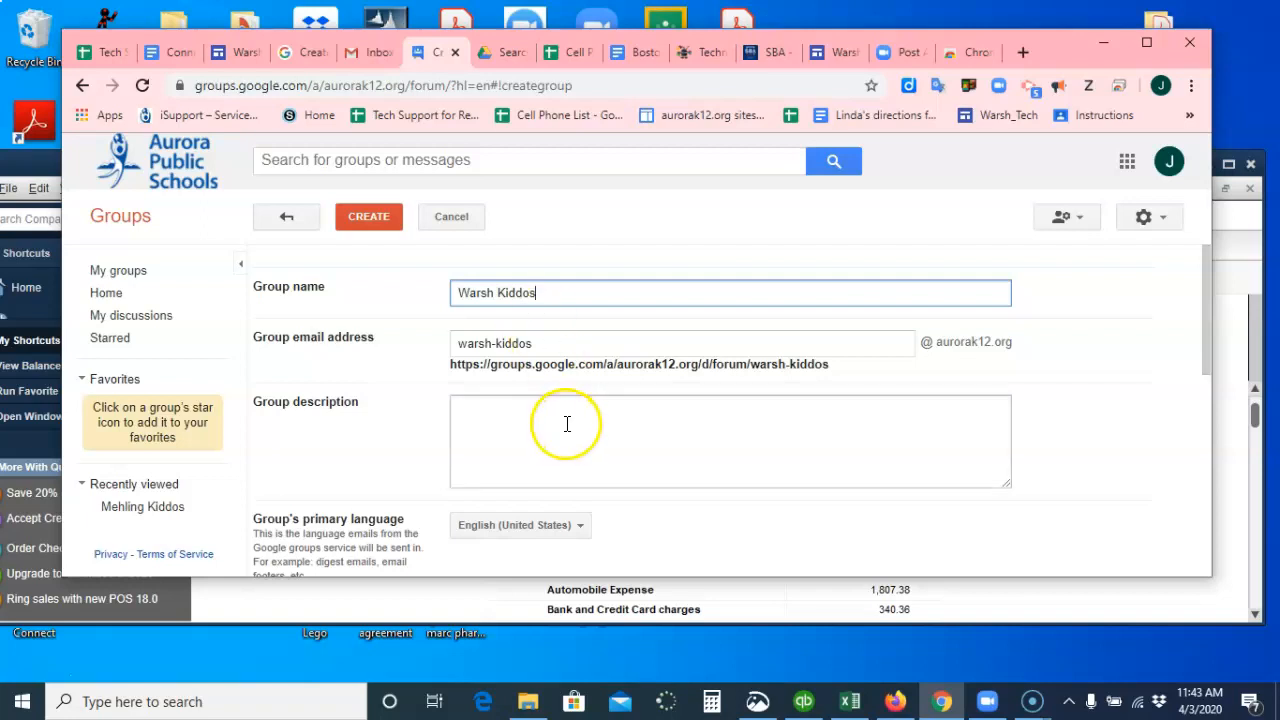
Set who can join the group to Only invited users.
{"action": "scroll", "coordinate": [566, 424], "scroll_direction": "down", "scroll_amount": 3}
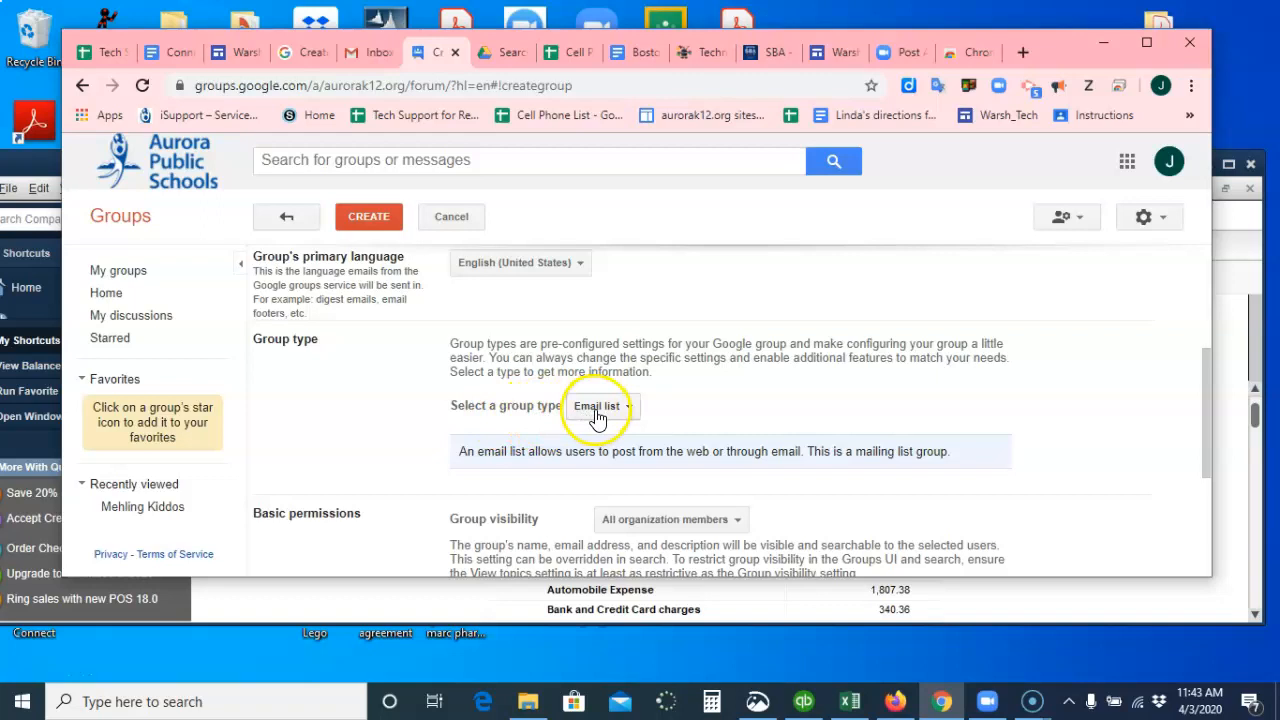
{"action": "scroll", "coordinate": [551, 440], "scroll_direction": "down", "scroll_amount": 1}
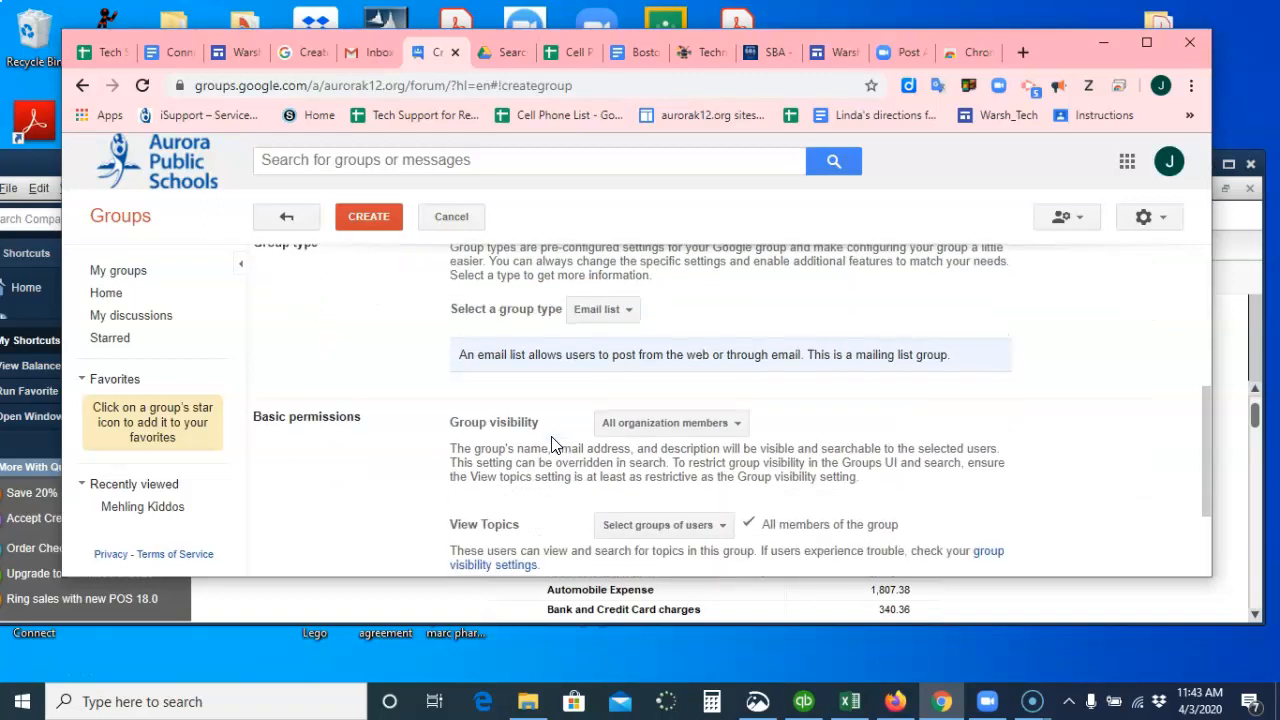
{"action": "scroll", "coordinate": [551, 445], "scroll_direction": "down", "scroll_amount": 1}
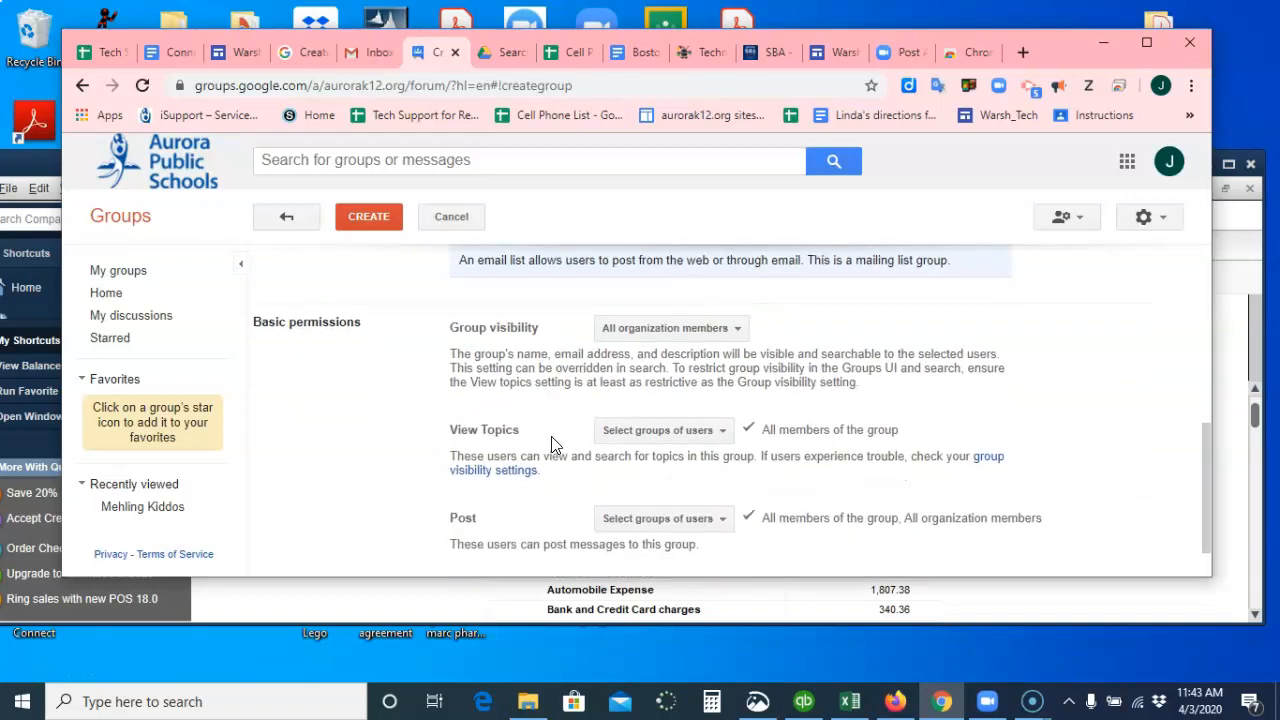
{"action": "scroll", "coordinate": [551, 440], "scroll_direction": "down", "scroll_amount": 1}
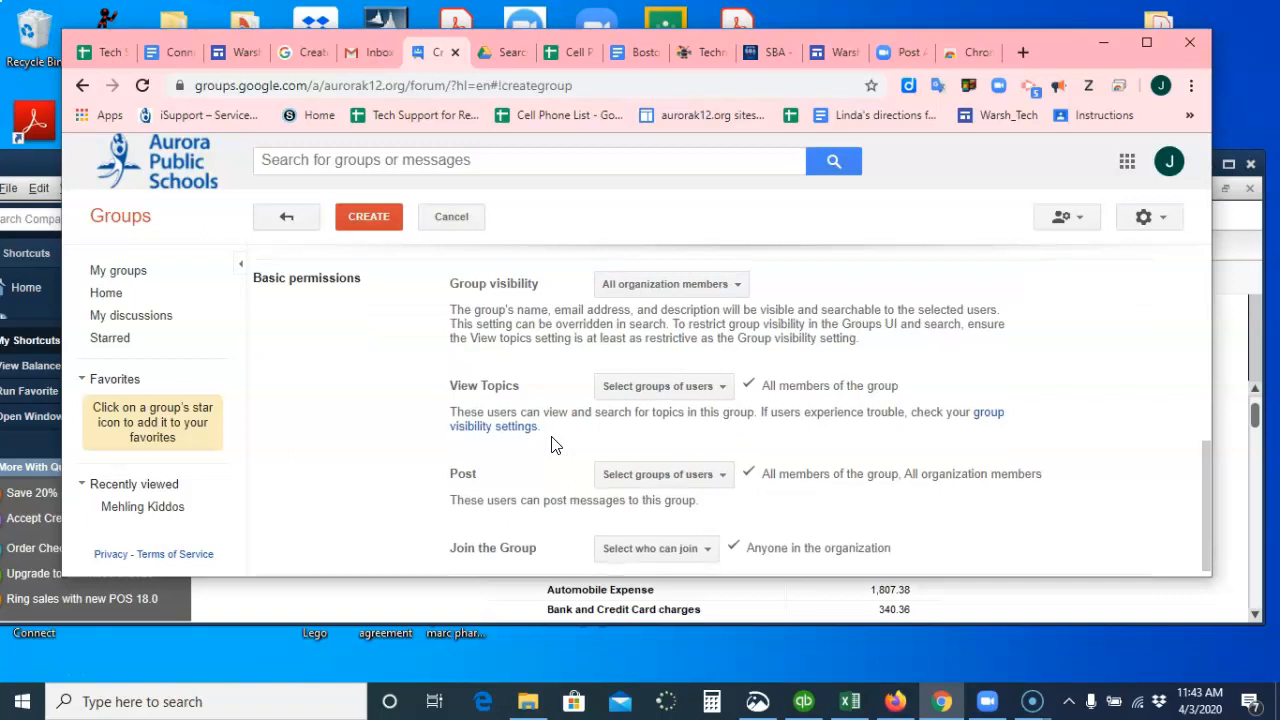
{"action": "scroll", "coordinate": [551, 445], "scroll_direction": "up", "scroll_amount": 1}
{"action": "scroll", "coordinate": [551, 445], "scroll_direction": "down", "scroll_amount": 1}
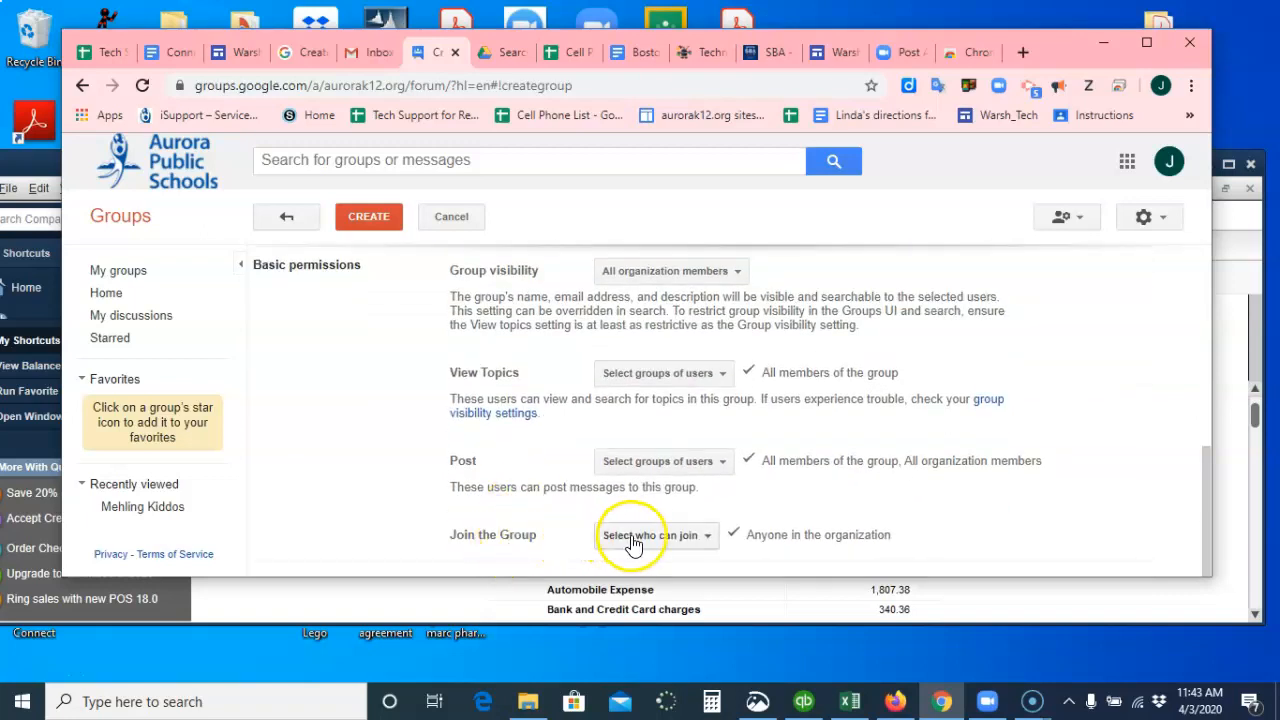
{"action": "left_click", "coordinate": [708, 538]}
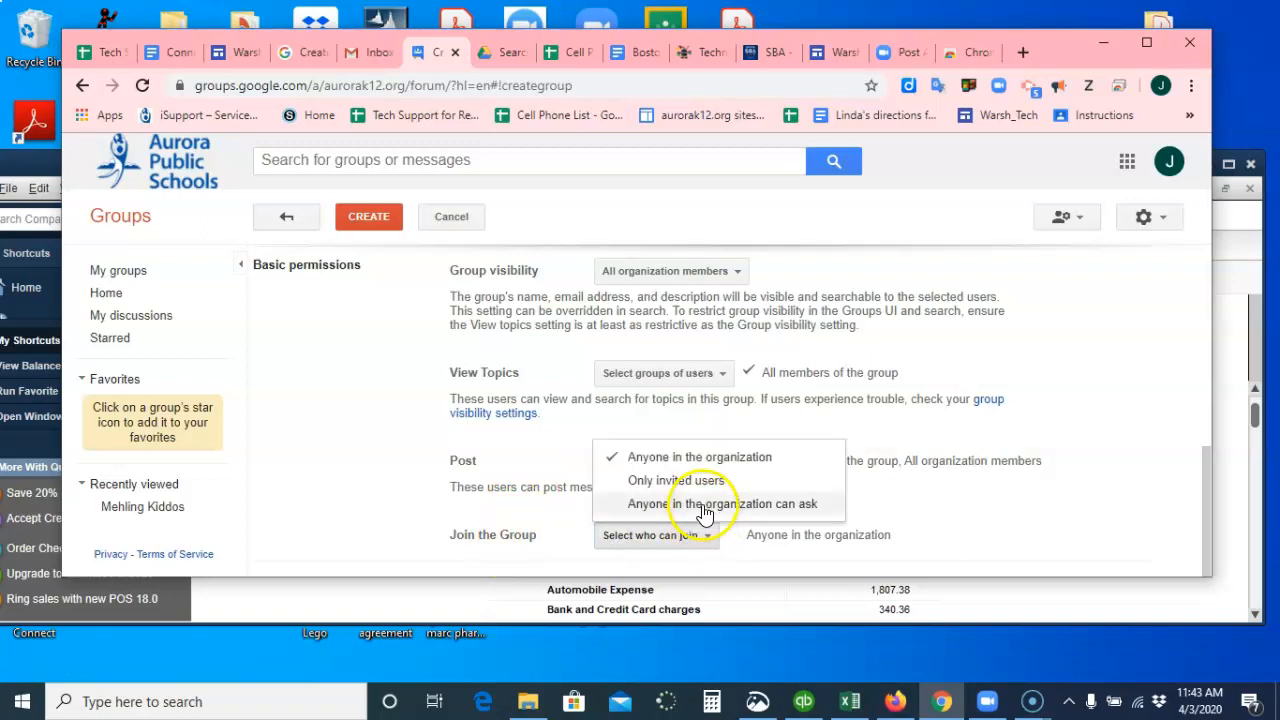
{"action": "left_click", "coordinate": [699, 484]}
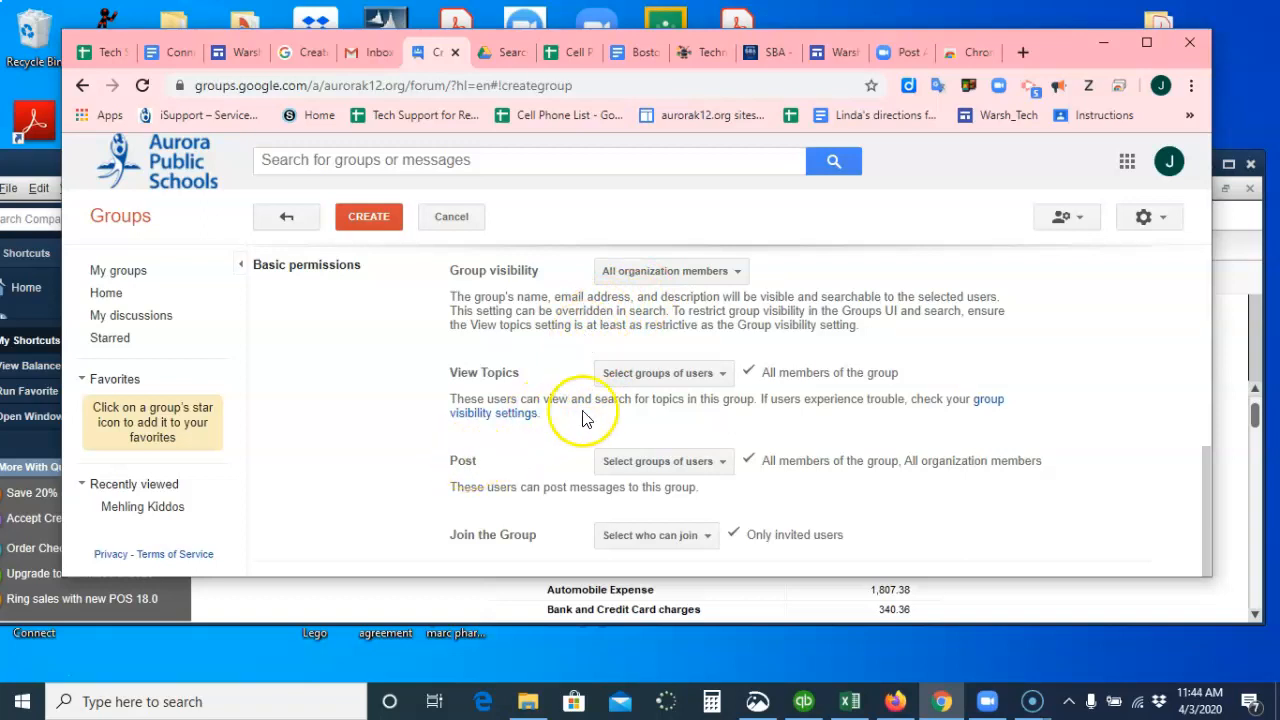
Restrict posting permission to Owners of the group only.
{"action": "left_click", "coordinate": [711, 462]}
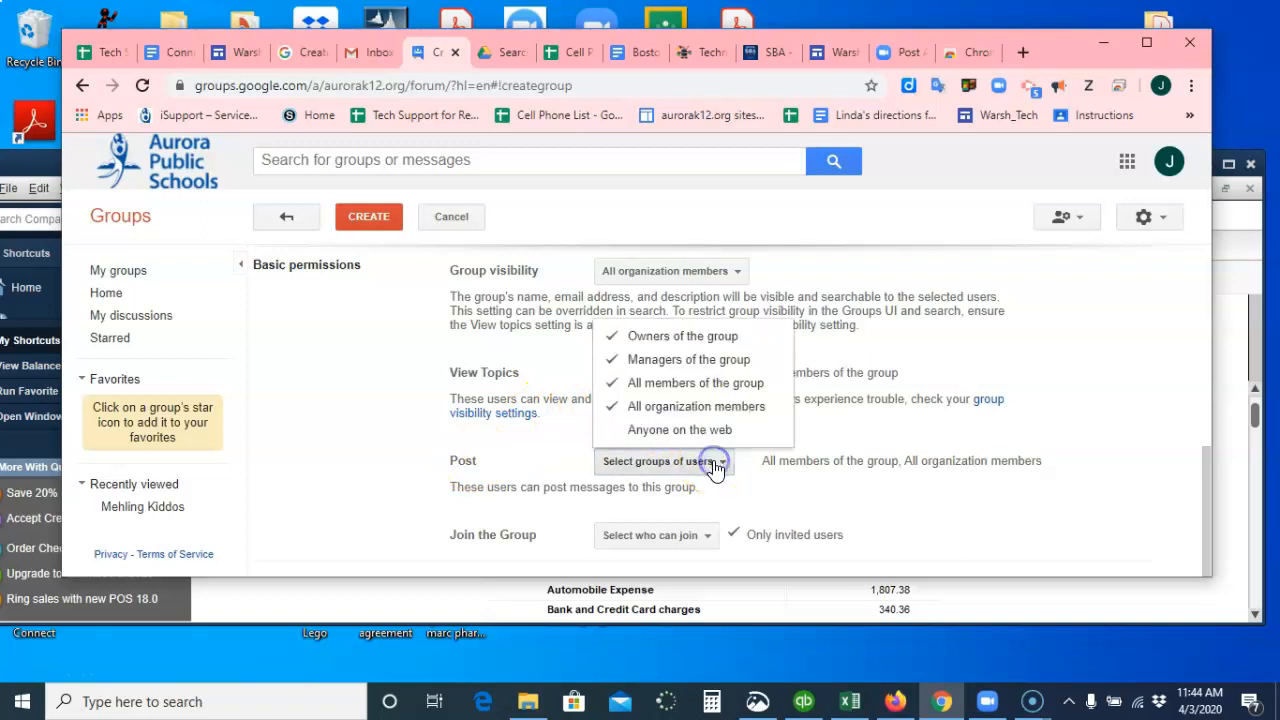
{"action": "left_click", "coordinate": [612, 406]}
{"action": "left_click", "coordinate": [612, 358]}
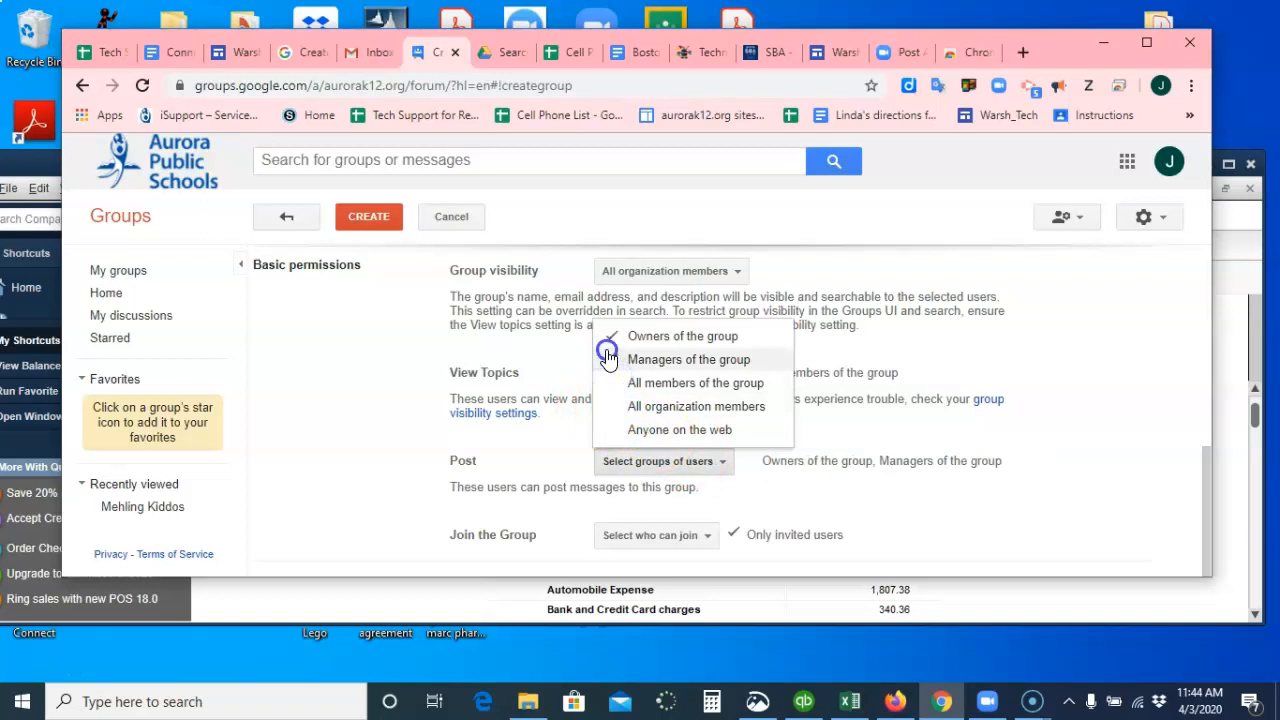
{"action": "left_click", "coordinate": [840, 352]}
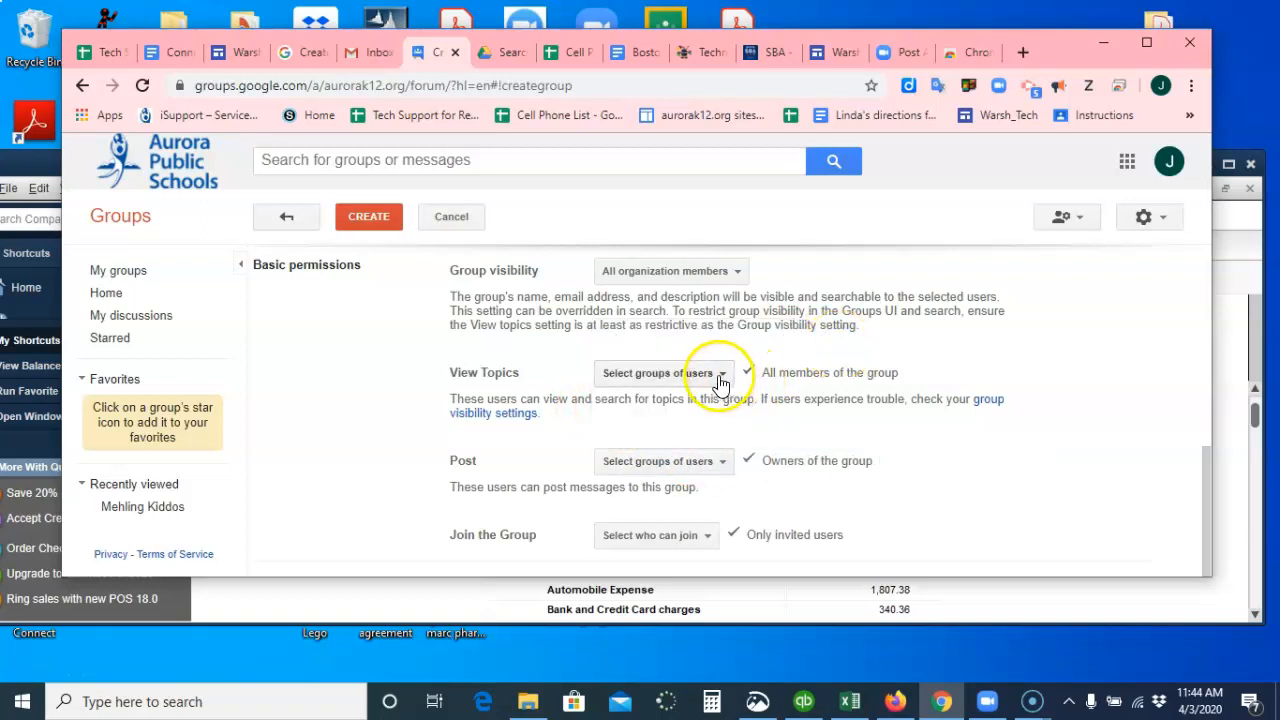
Limit topic viewing to Owners of the group and Managers of the group.
{"action": "left_click", "coordinate": [720, 373]}
{"action": "left_click", "coordinate": [613, 429]}
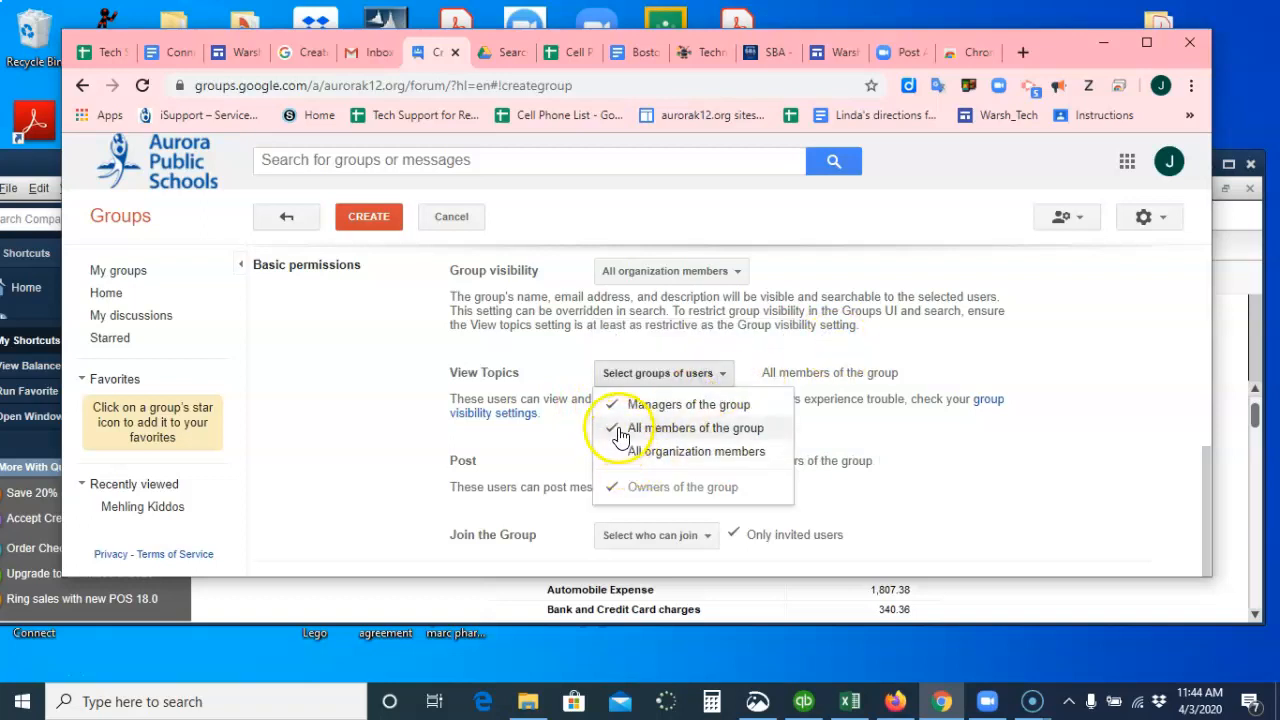
{"action": "left_click", "coordinate": [971, 445]}
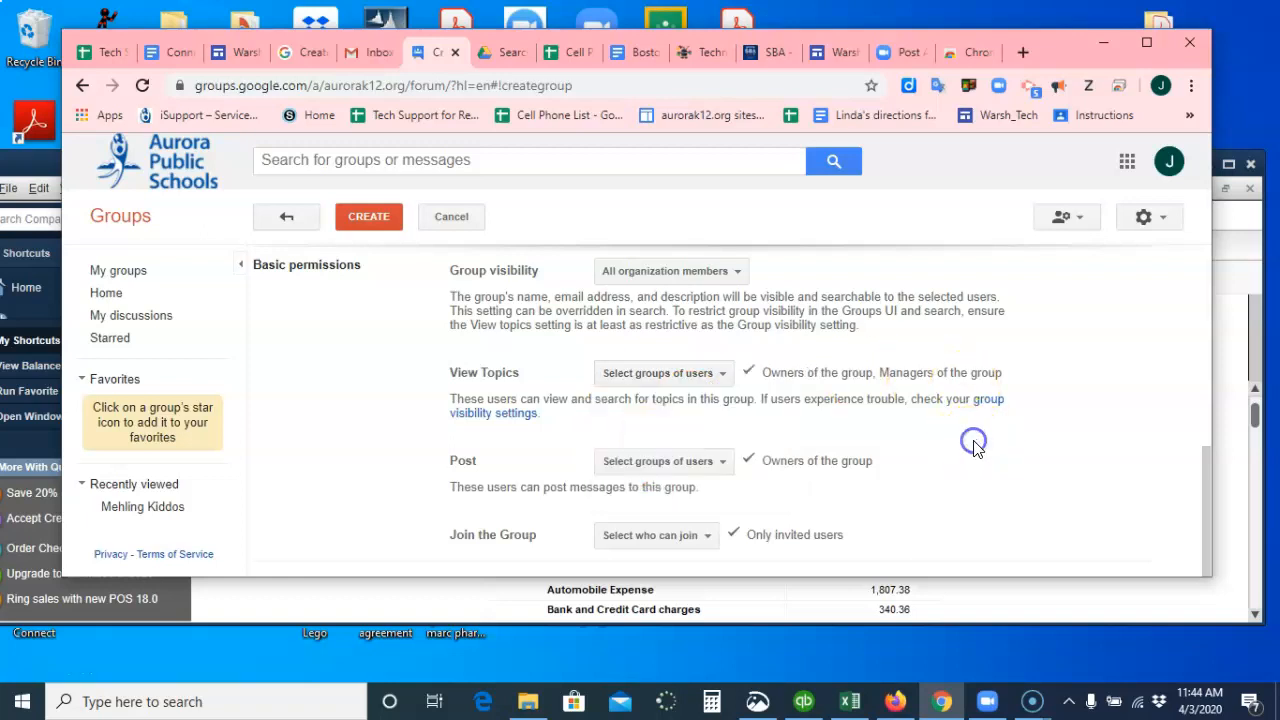
Review the group visibility options.
{"action": "left_click", "coordinate": [885, 375]}
{"action": "left_click", "coordinate": [743, 412]}
{"action": "right_click", "coordinate": [734, 274]}
{"action": "left_click", "coordinate": [734, 274]}
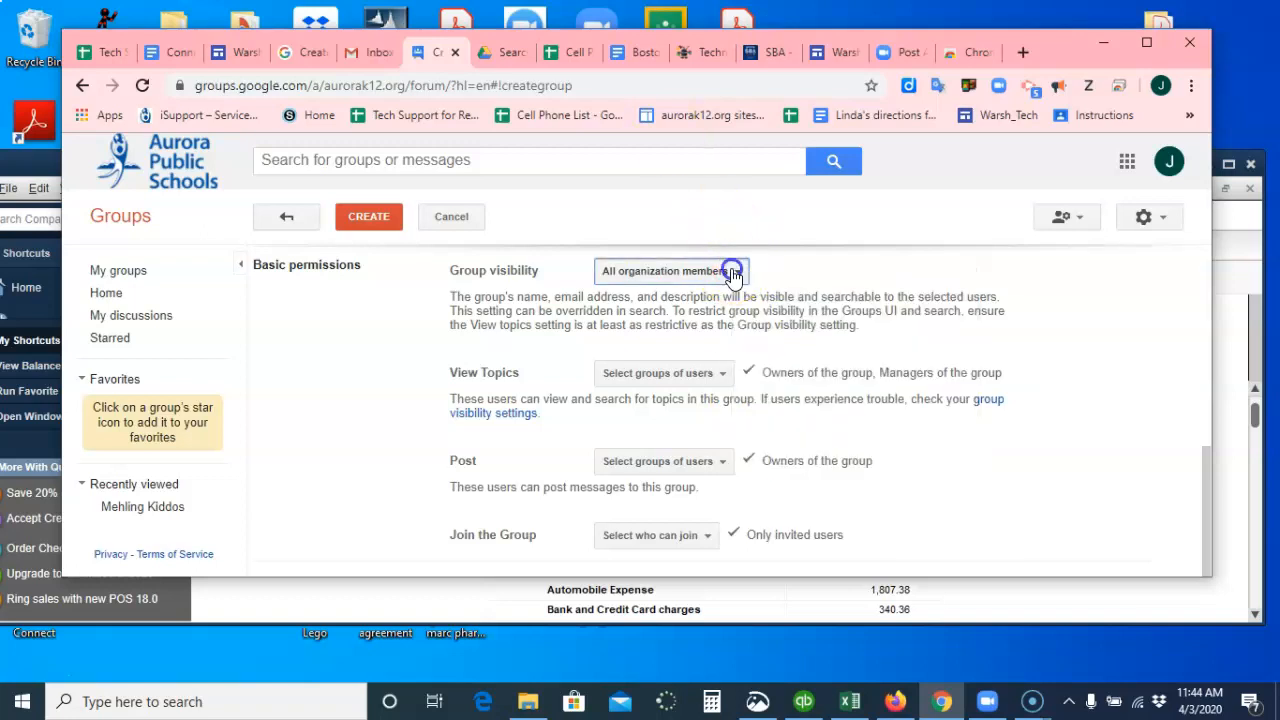
{"action": "left_click", "coordinate": [734, 274]}
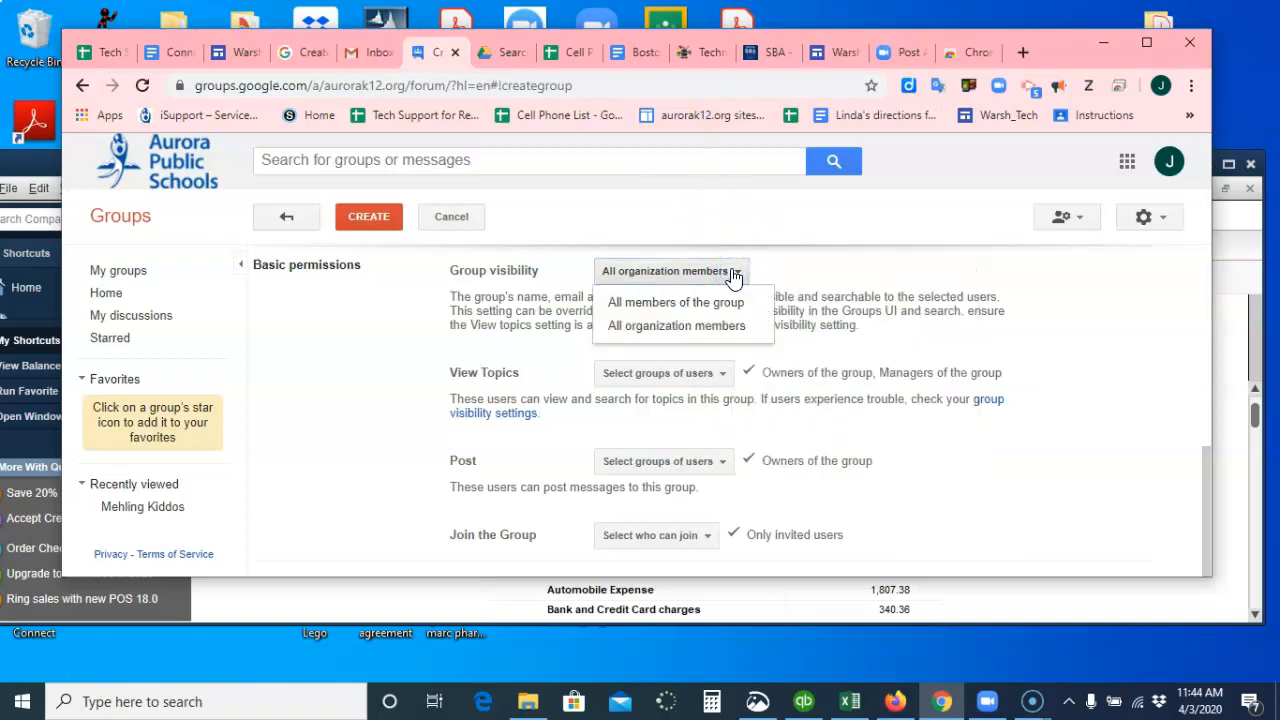
{"action": "left_click", "coordinate": [808, 276]}
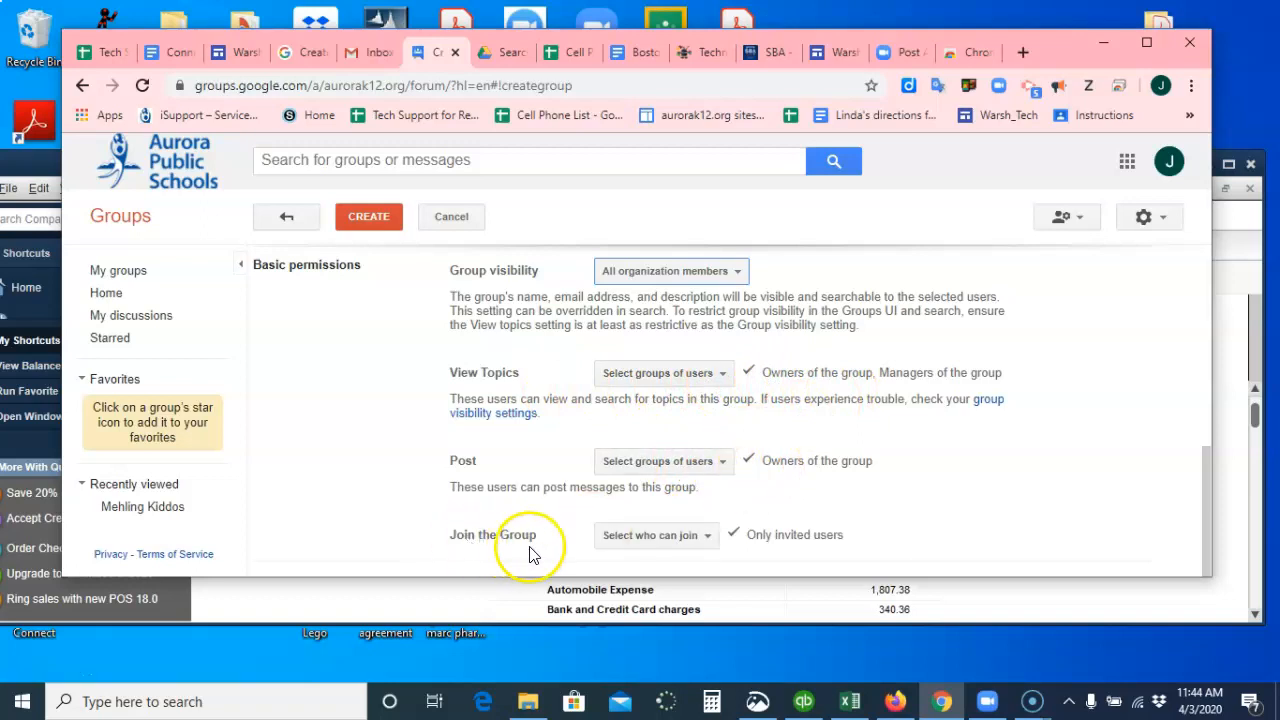
{"action": "left_click", "coordinate": [700, 537]}
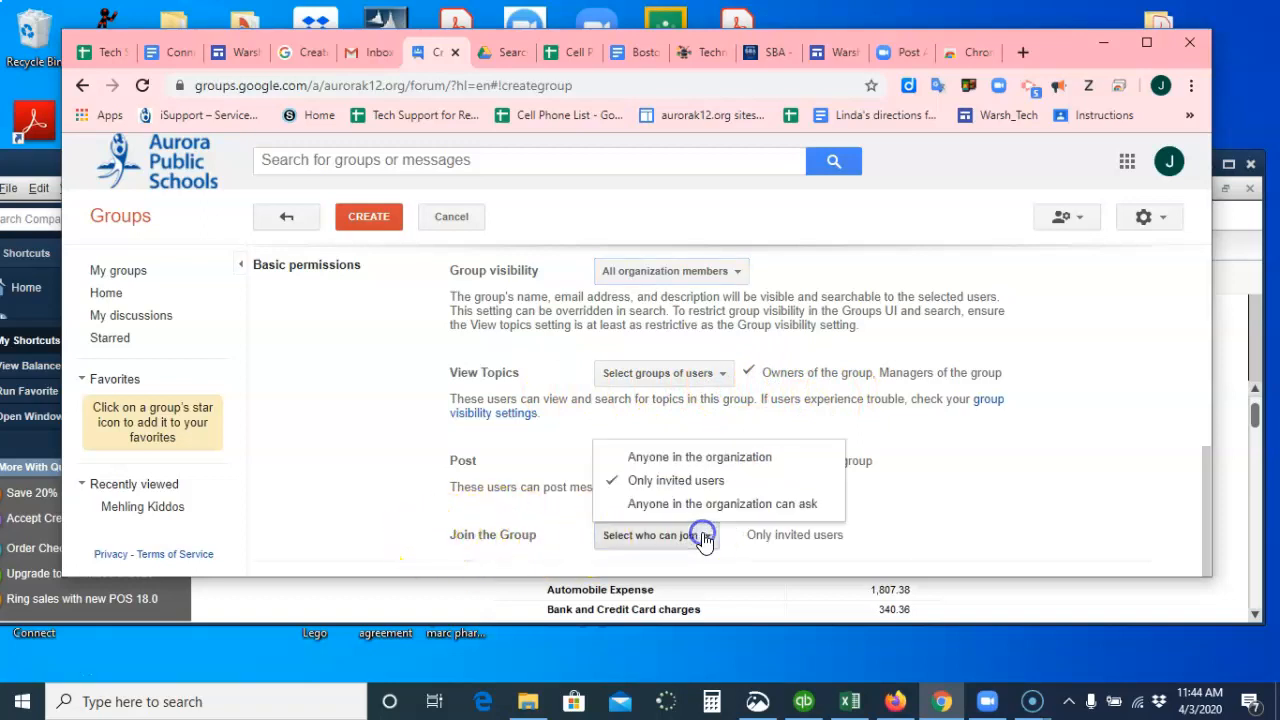
{"action": "left_click", "coordinate": [684, 481]}
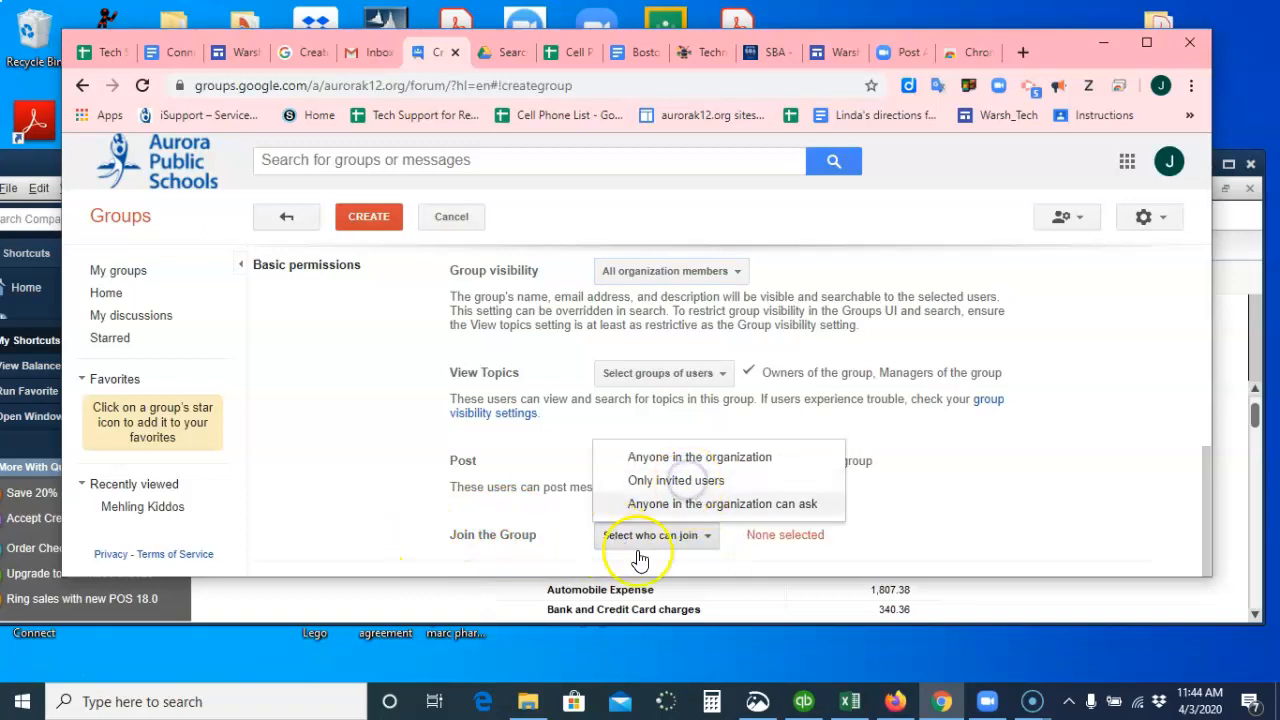
{"action": "left_click", "coordinate": [714, 488]}
{"action": "left_click", "coordinate": [951, 541]}
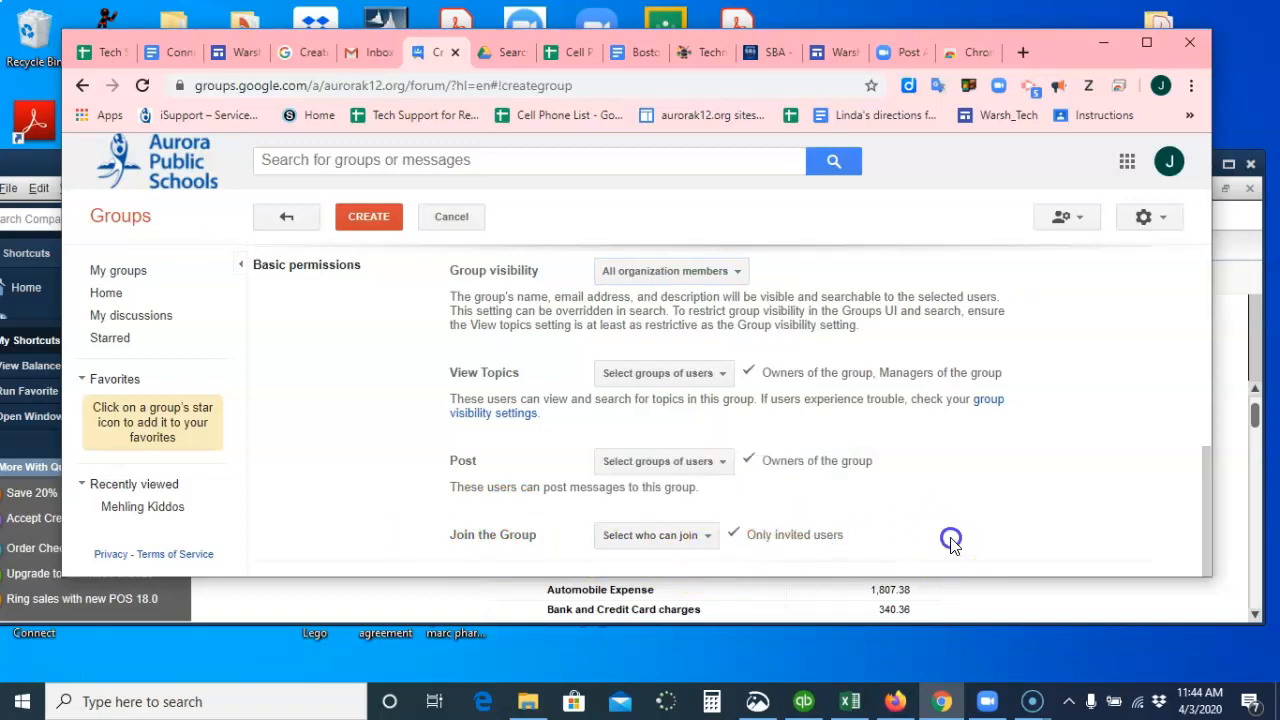
Create the group and choose to invite people to join it.
{"action": "left_click", "coordinate": [374, 220]}
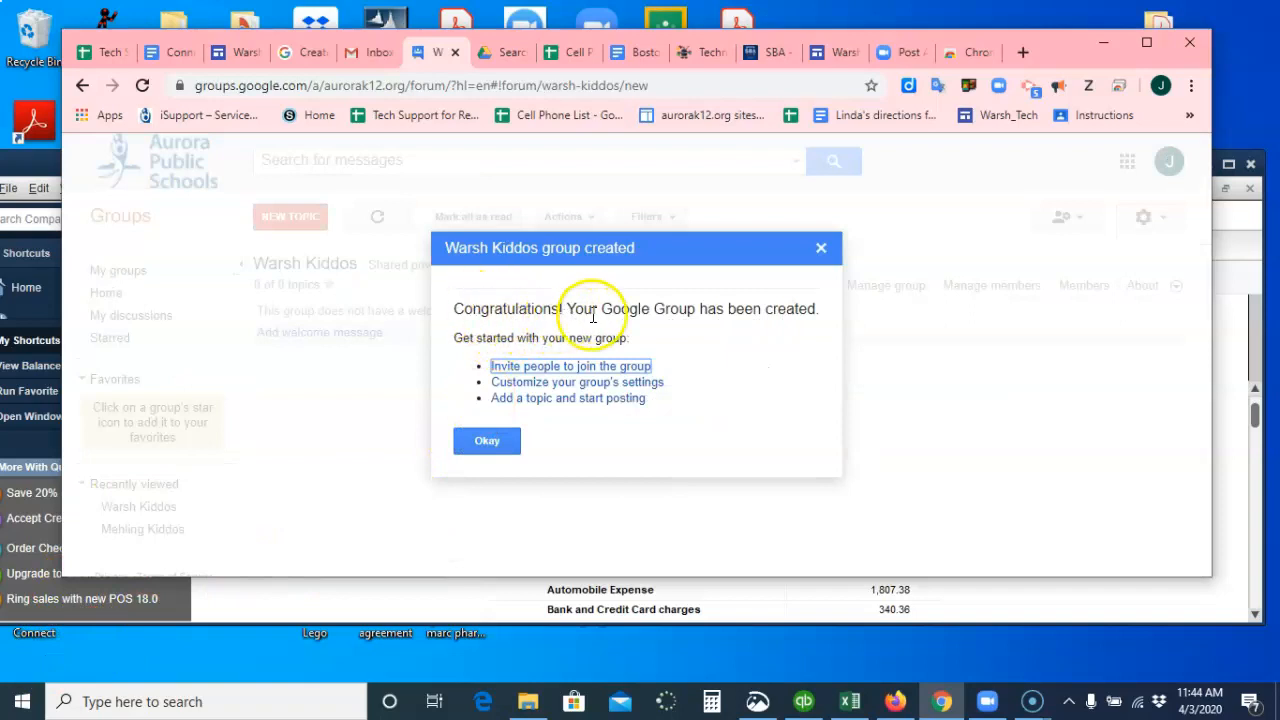
{"action": "left_click", "coordinate": [600, 370]}
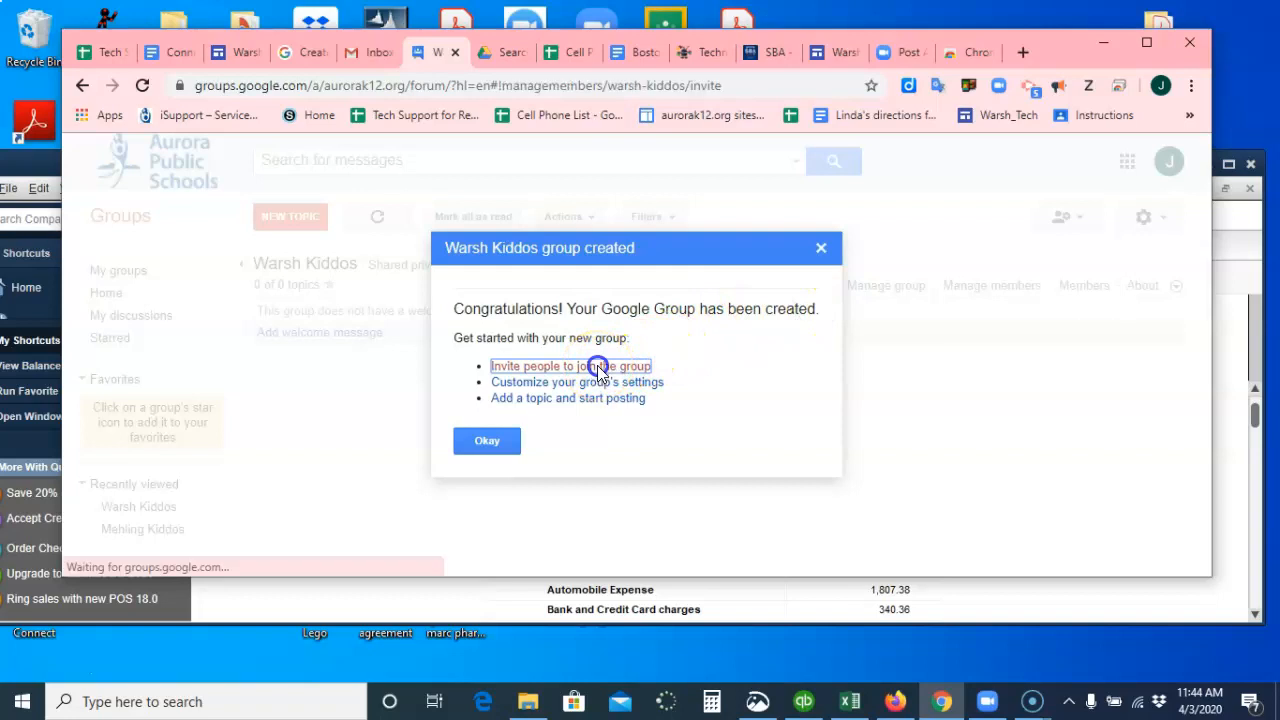
Add the first invitee's email address from the directory suggestions.
{"action": "left_click", "coordinate": [388, 290]}
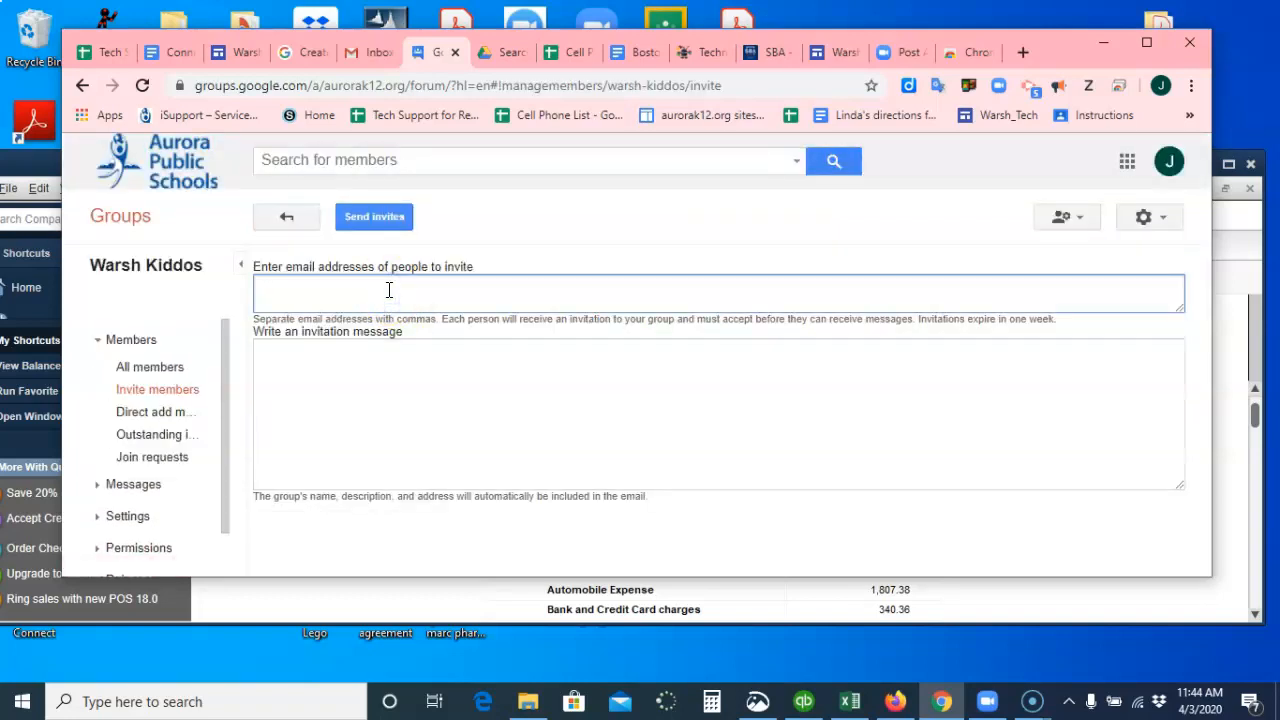
{"action": "type", "text": "em"}
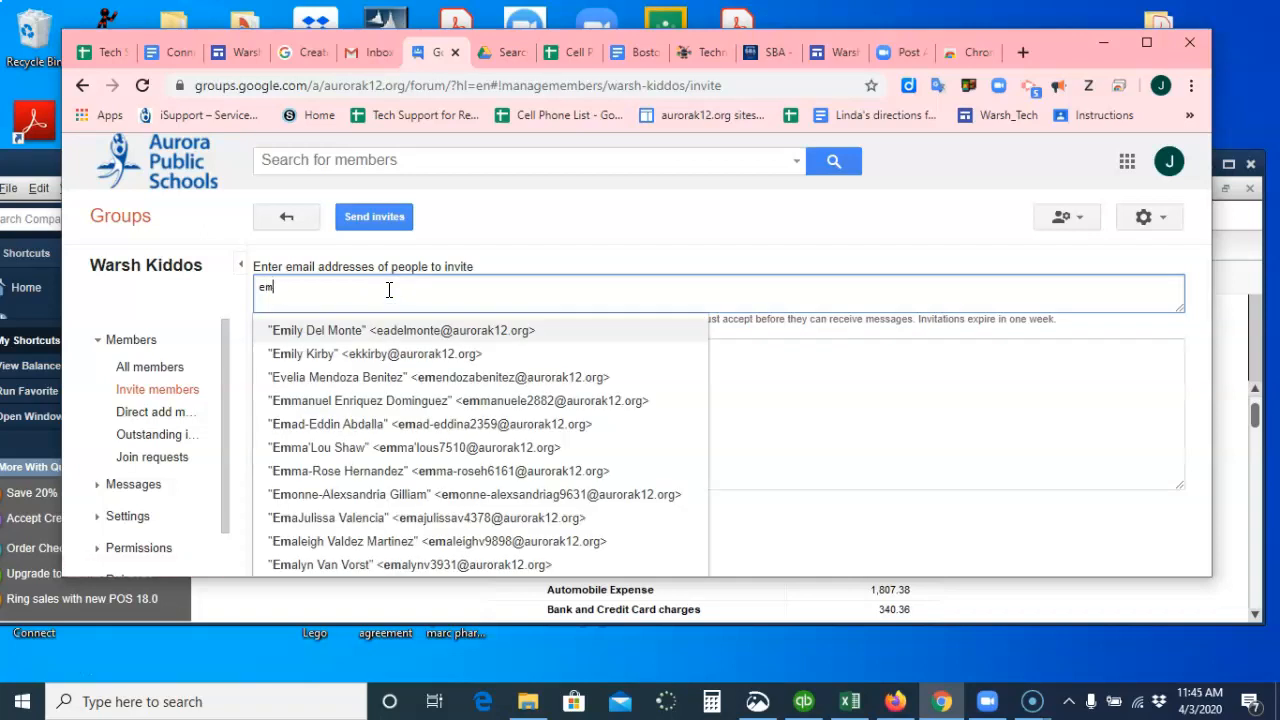
{"action": "left_click", "coordinate": [384, 331]}
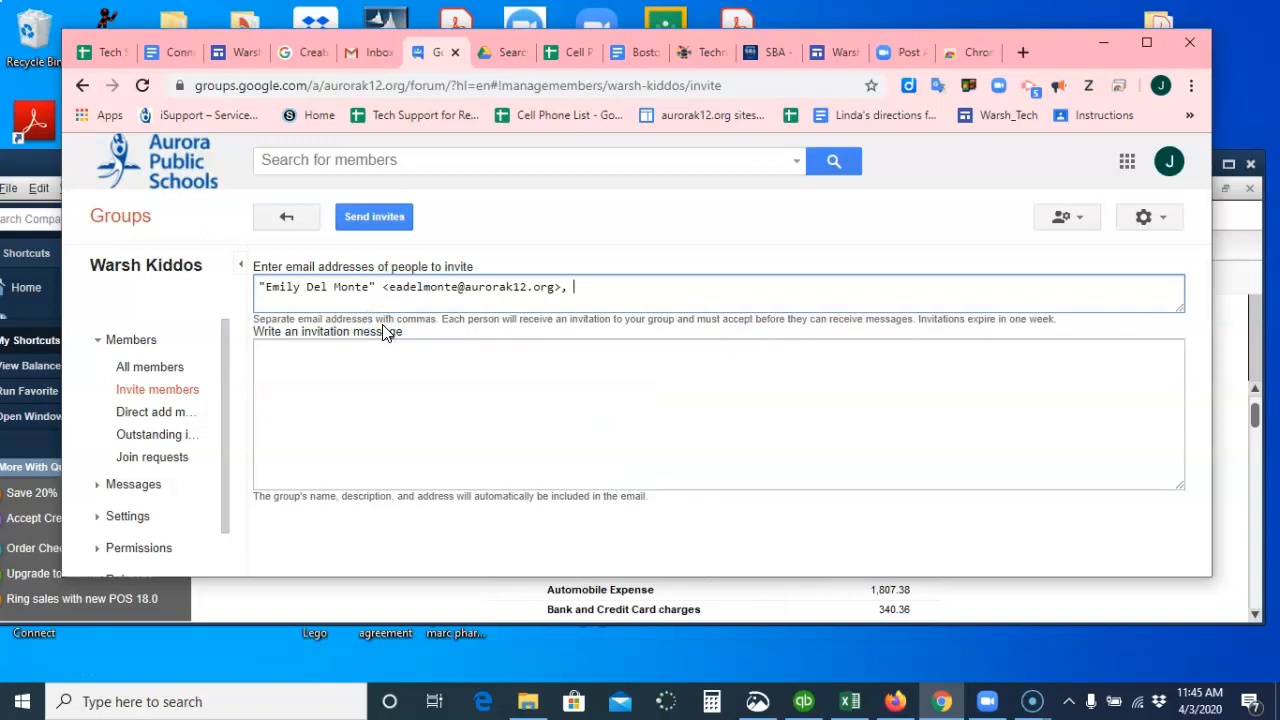
{"action": "left_click", "coordinate": [571, 288]}
{"action": "type", "text": ","}
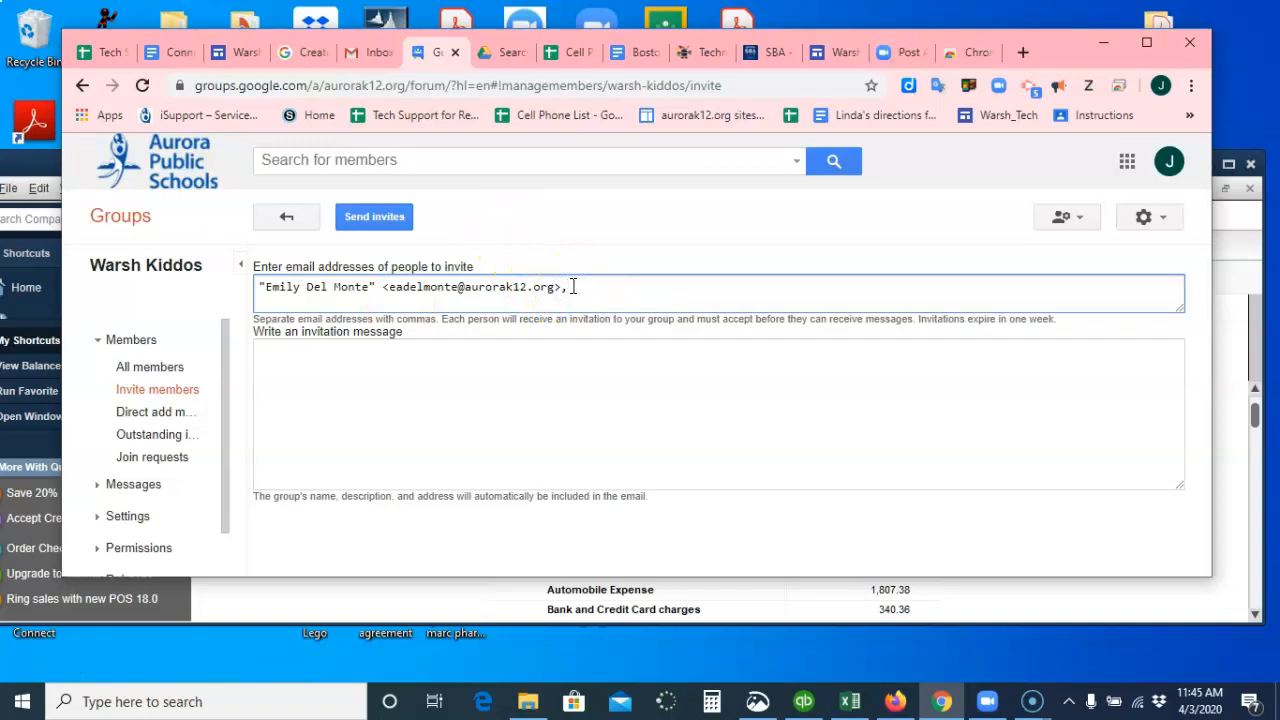
{"action": "type", "text": " ste"}
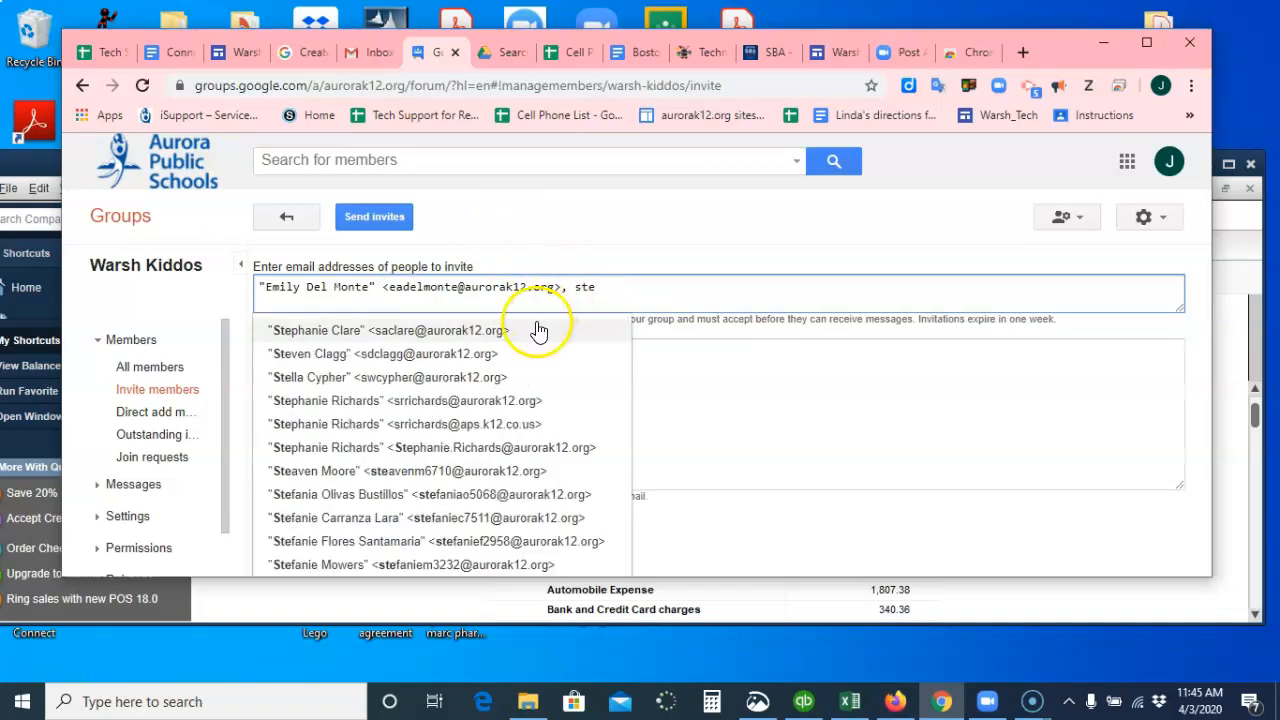
Add two more invitees' email addresses from the directory suggestions.
{"action": "left_click", "coordinate": [532, 335]}
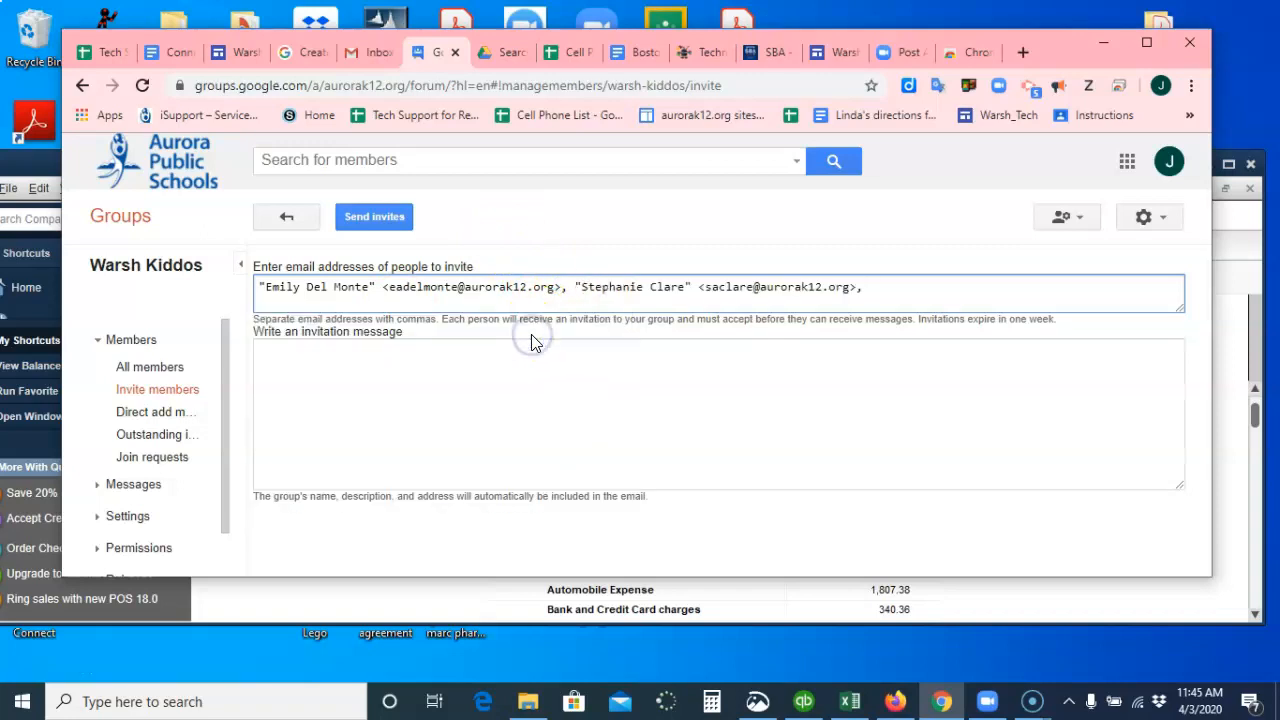
{"action": "type", "text": "kara"}
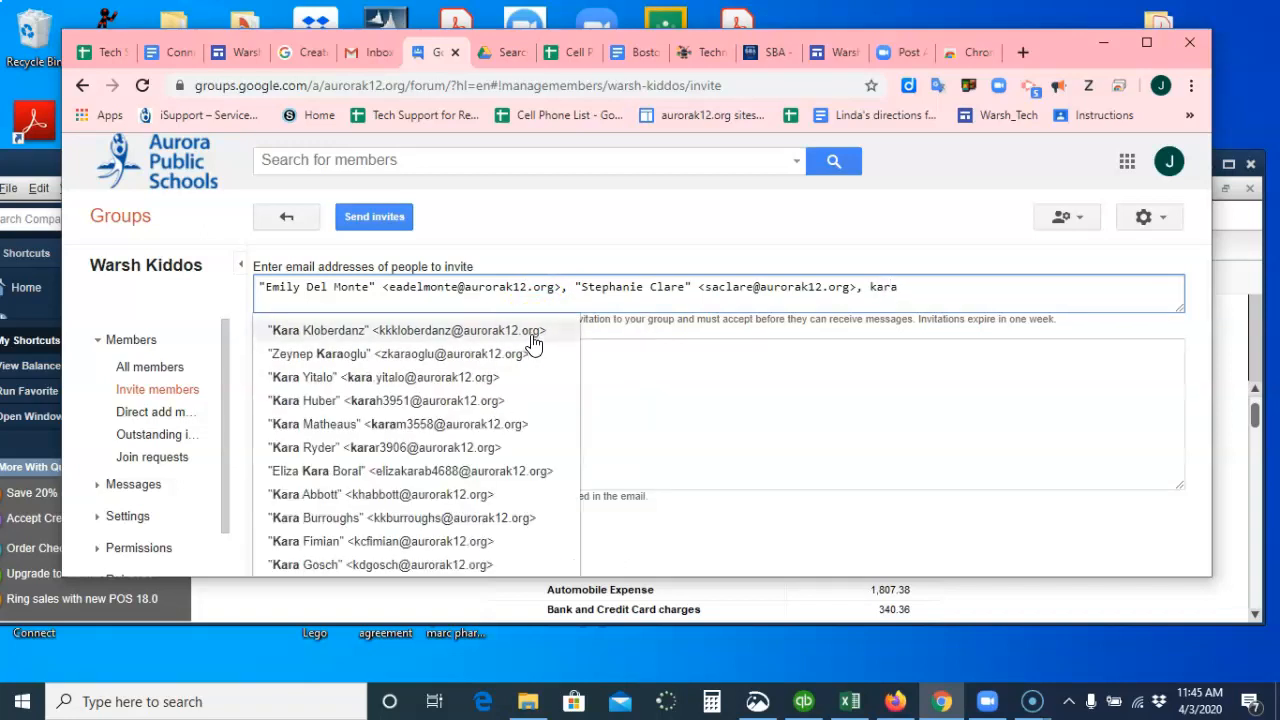
{"action": "left_click", "coordinate": [531, 333]}
{"action": "left_click", "coordinate": [280, 371]}
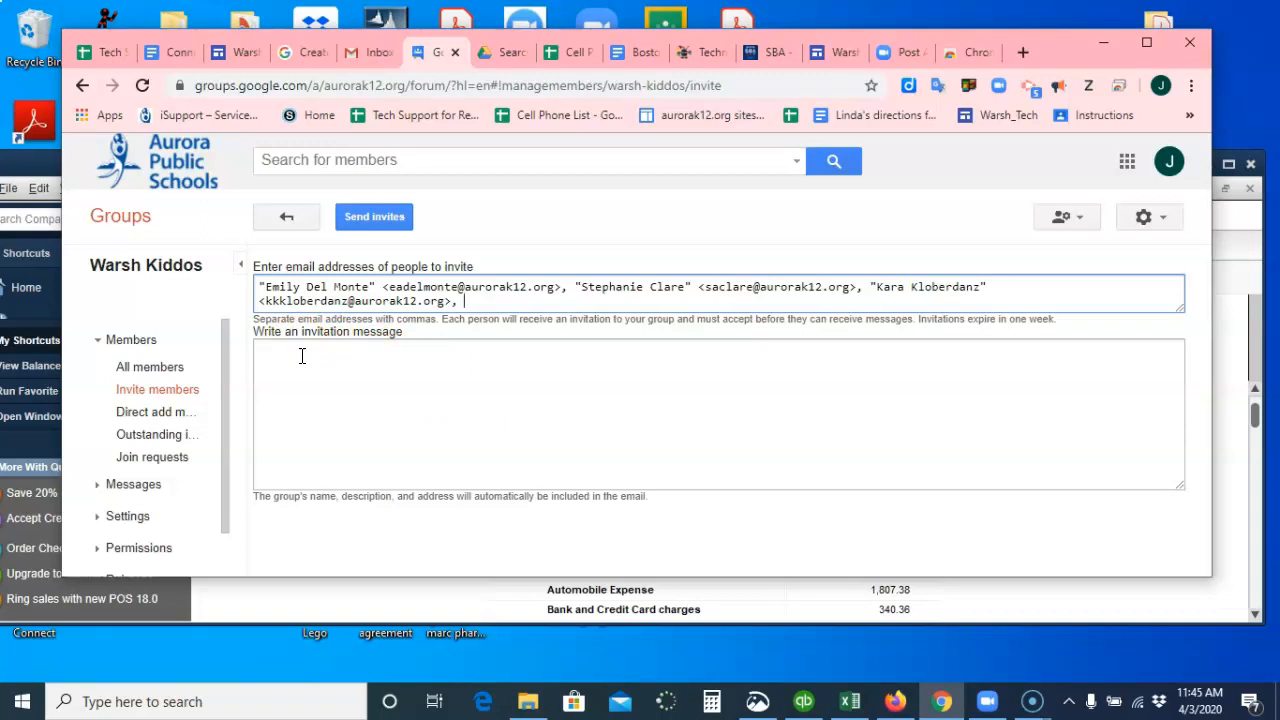
Write the invitation message "Please join this group. I will be able to email you all at once.".
{"action": "left_click", "coordinate": [301, 356]}
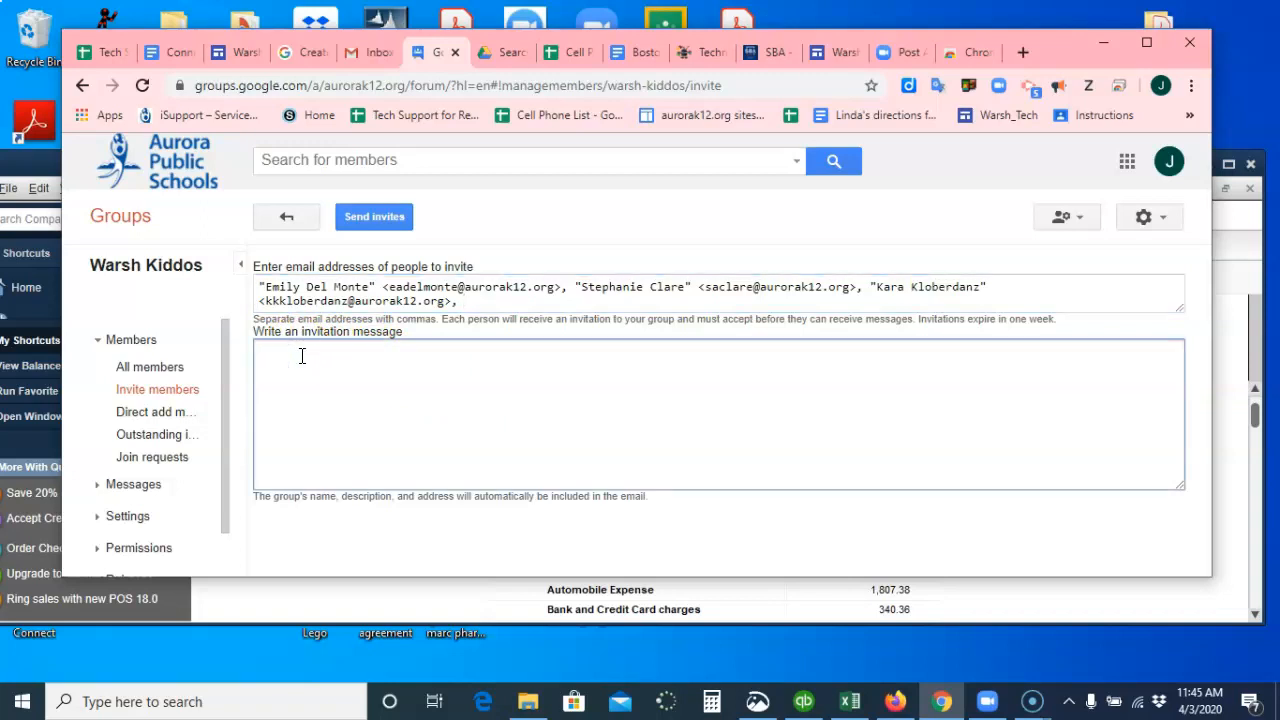
{"action": "type", "text": "Please join this"}
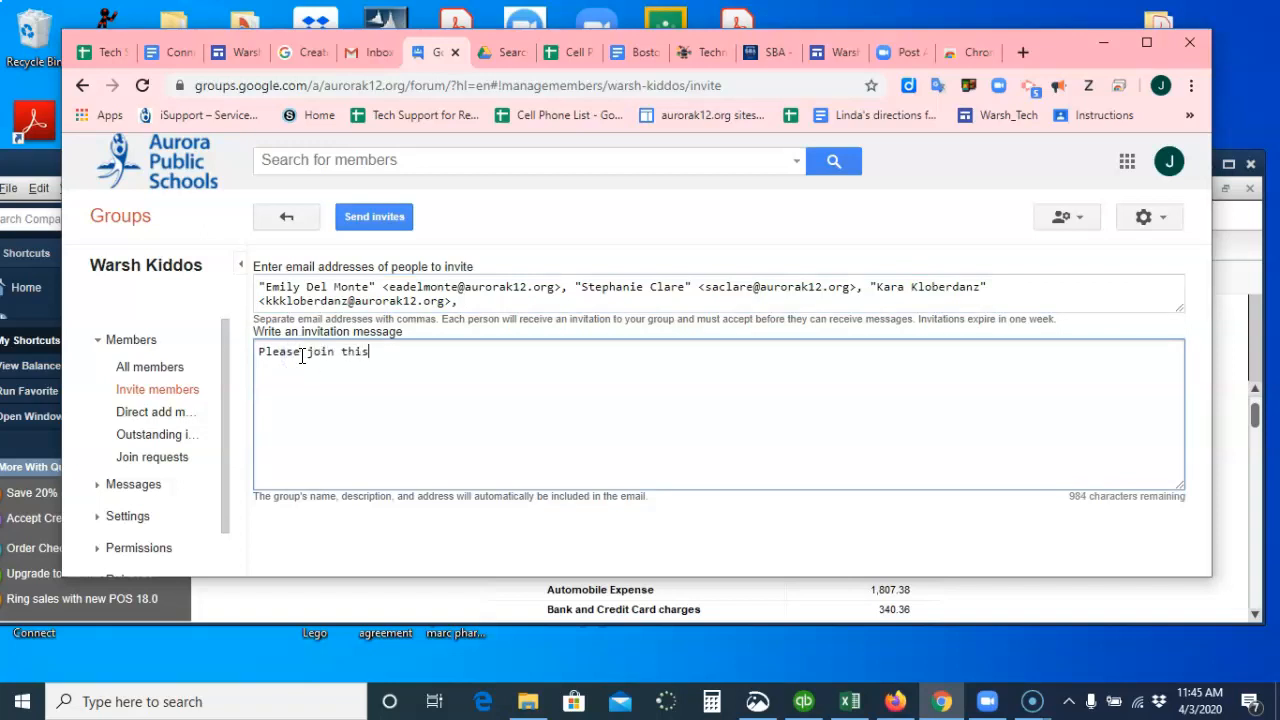
{"action": "type", "text": " group. I will be able to ema"}
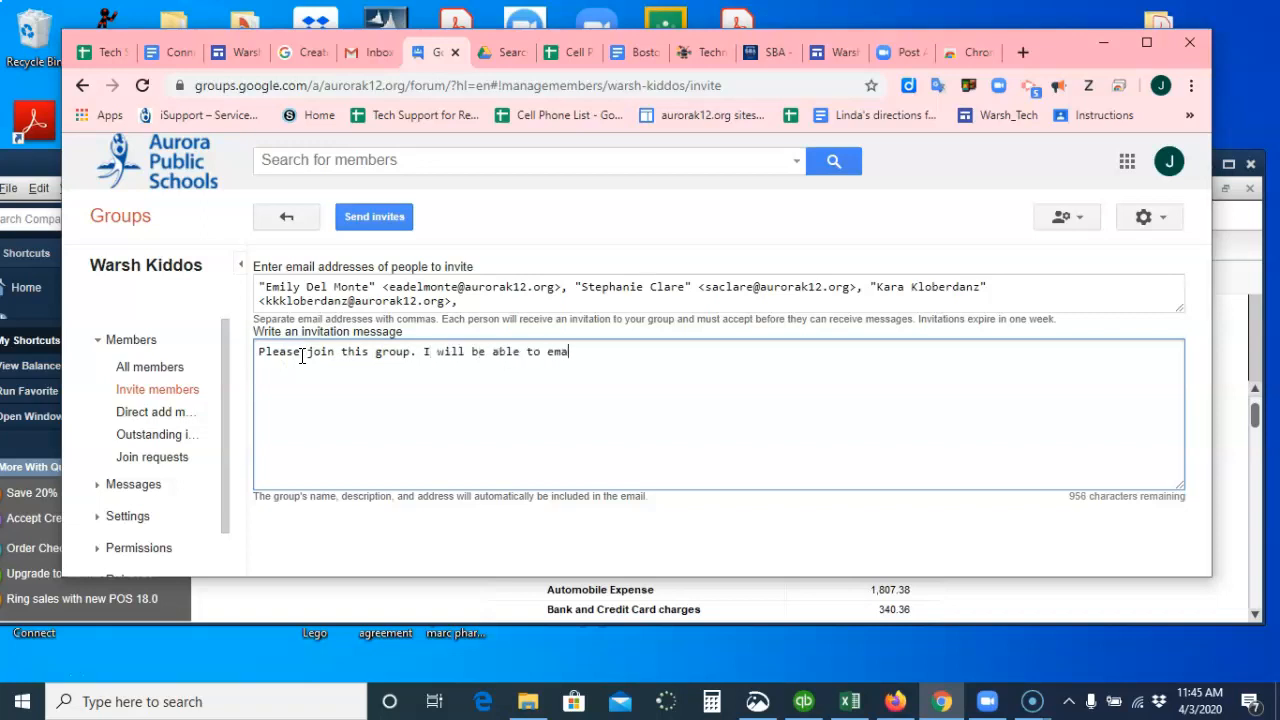
{"action": "type", "text": "il you all at once."}
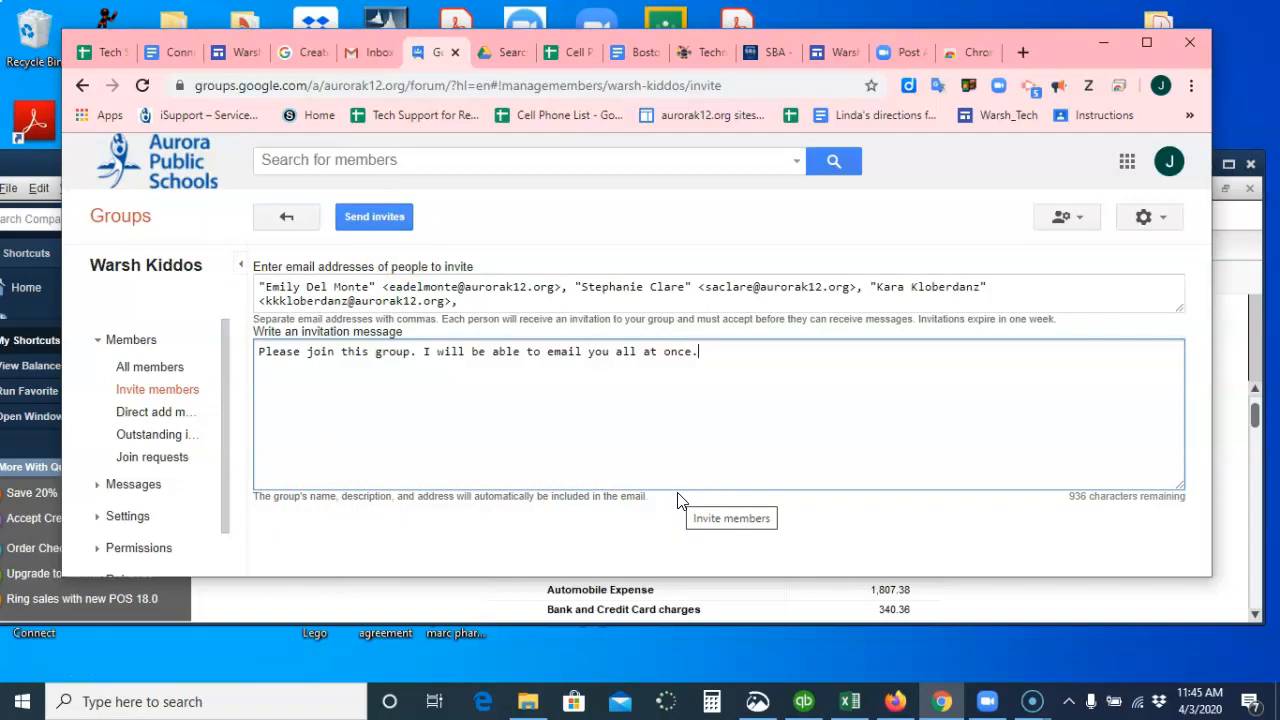
Send the invitations to the group and show the list of invited addresses.
{"action": "left_click", "coordinate": [525, 378]}
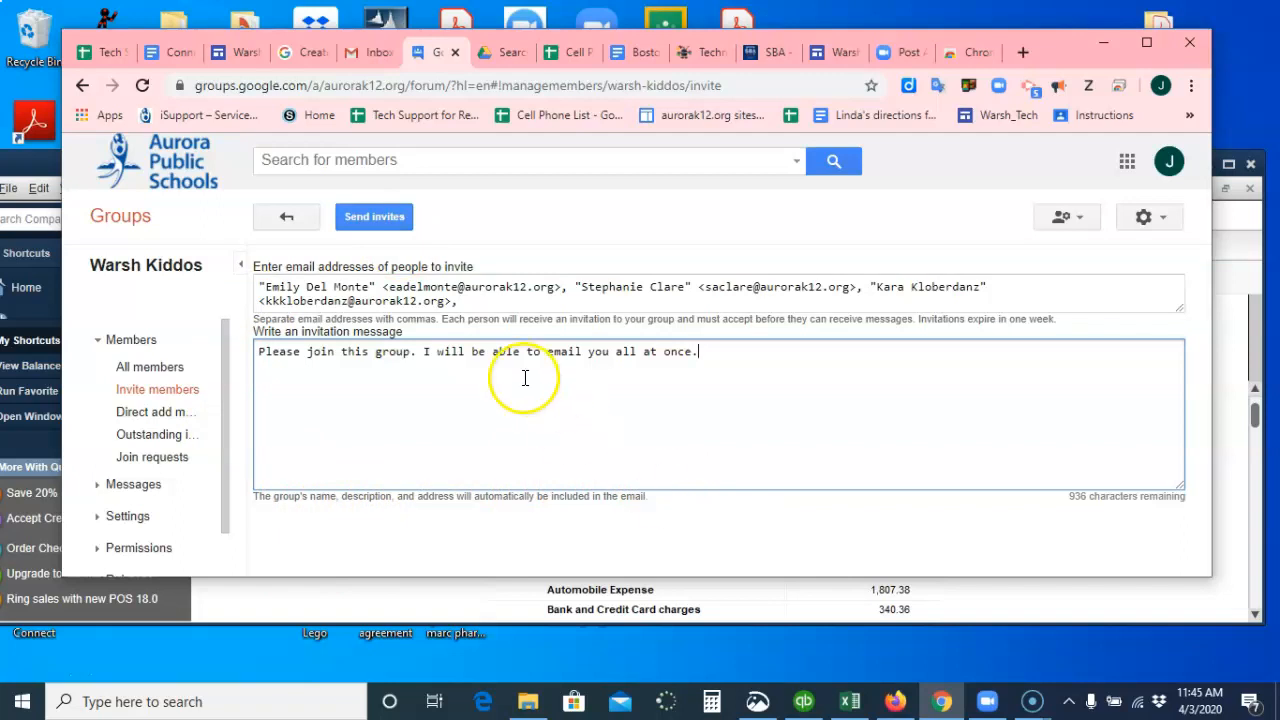
{"action": "left_click", "coordinate": [383, 218]}
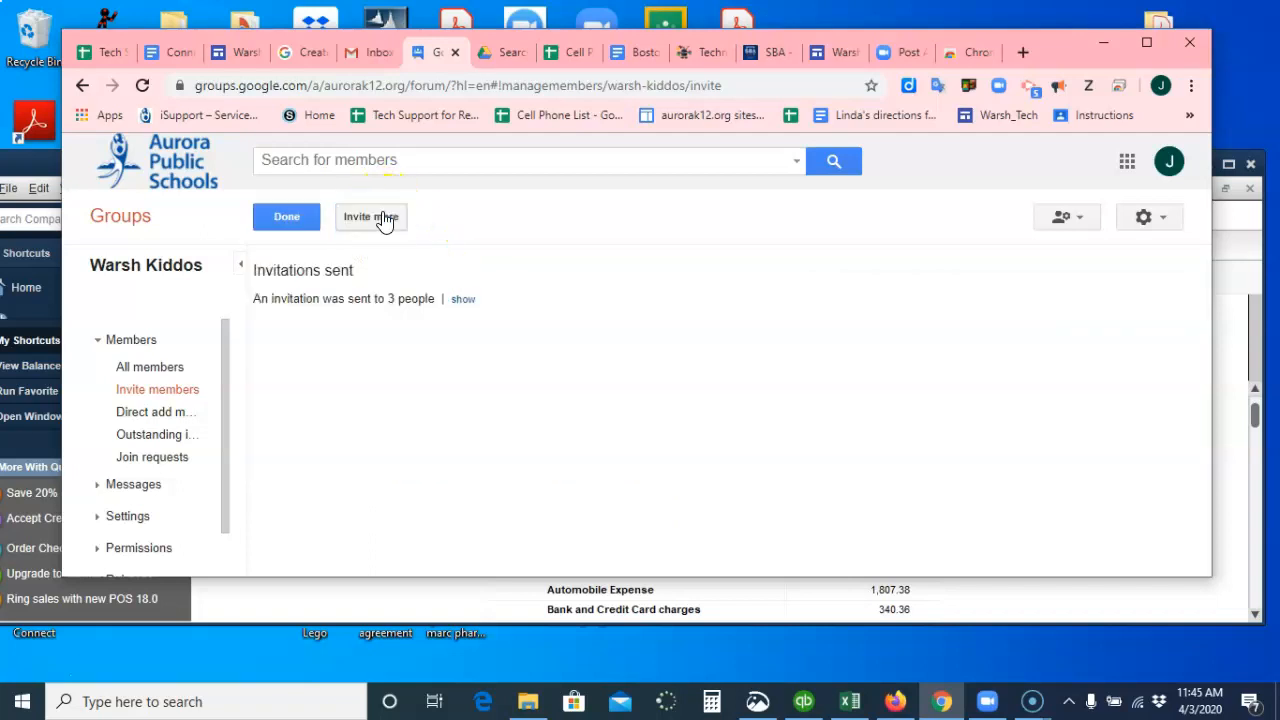
{"action": "left_click", "coordinate": [289, 220]}
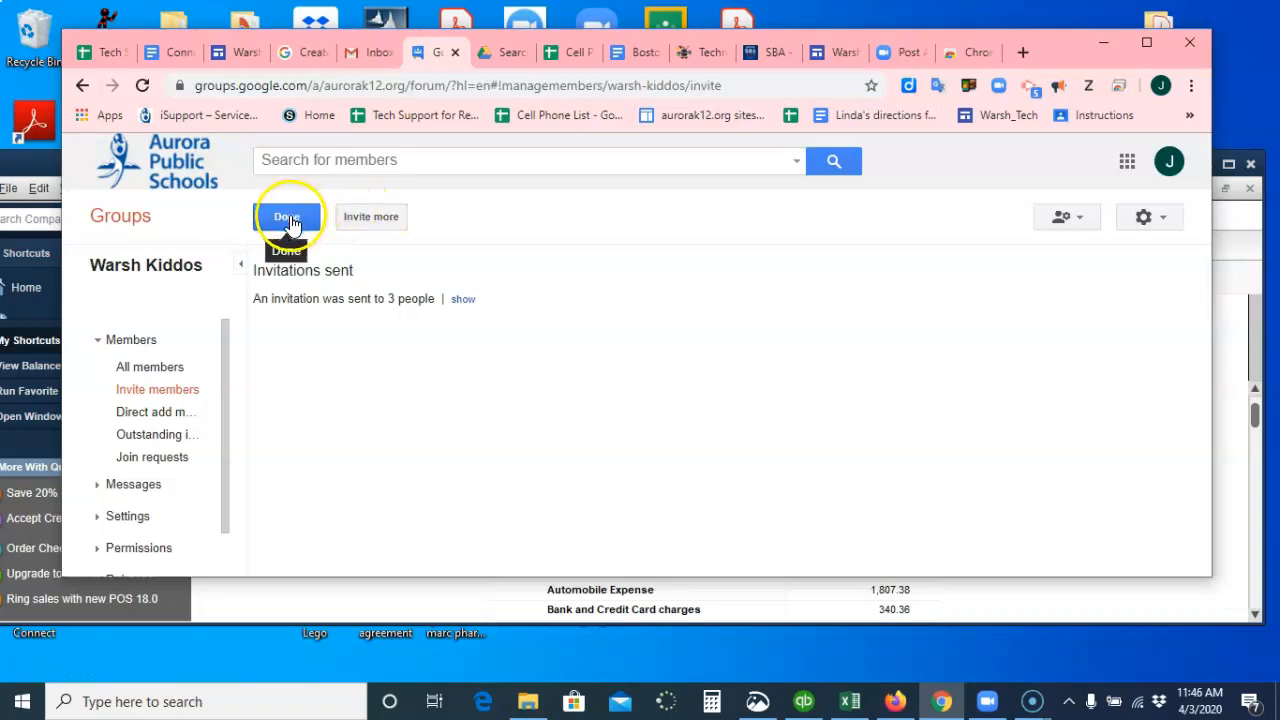
{"action": "left_click", "coordinate": [463, 299]}
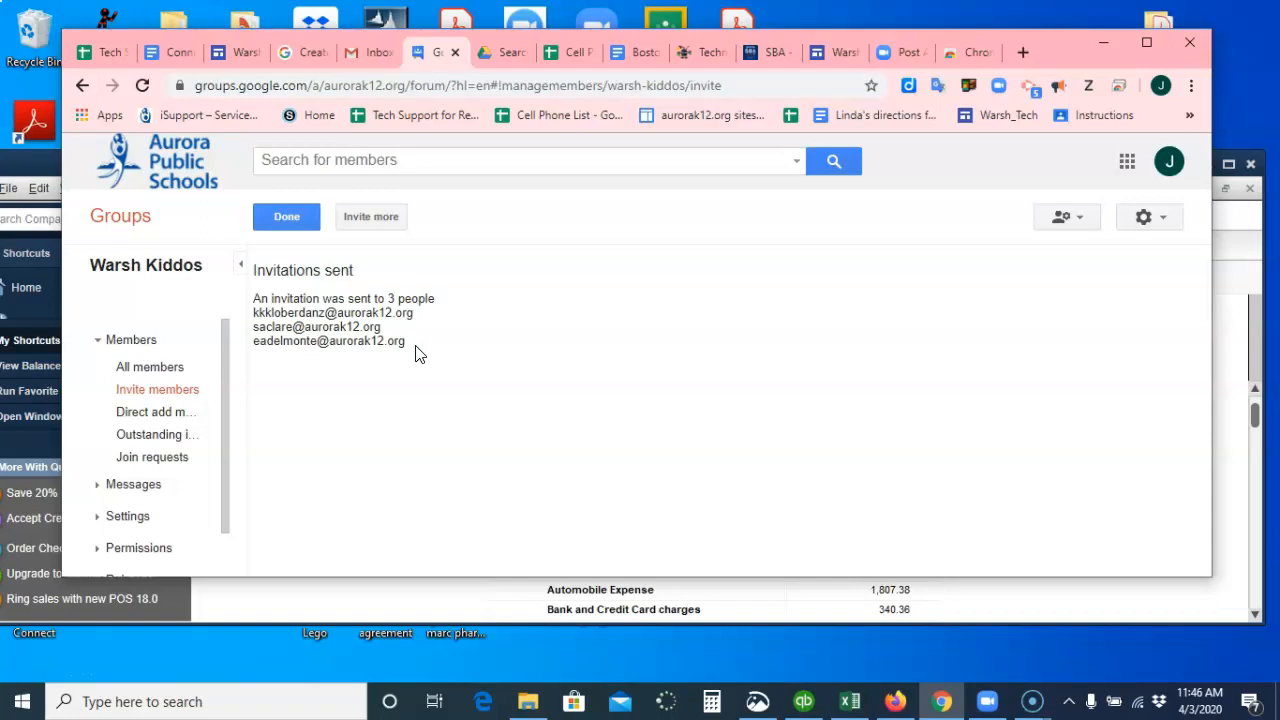
Open the direct-add members page, review its fields and options, and go back.
{"action": "left_click", "coordinate": [165, 420]}
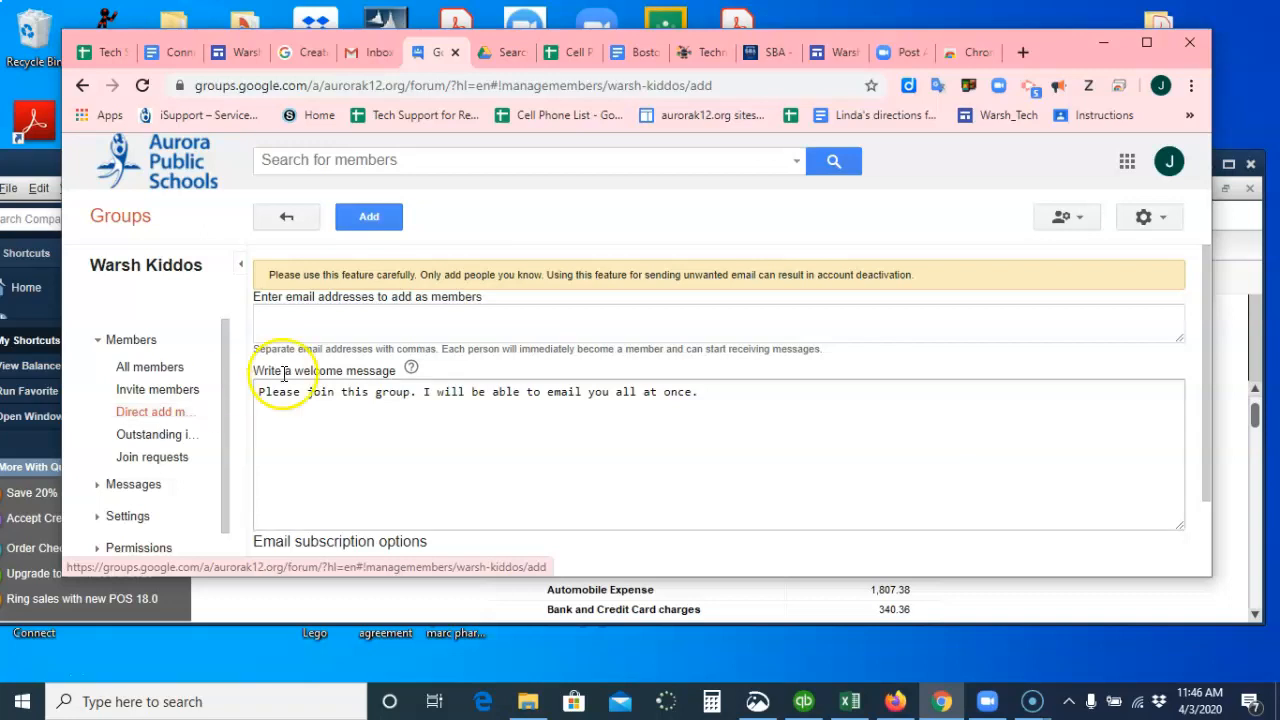
{"action": "scroll", "coordinate": [377, 452], "scroll_direction": "down", "scroll_amount": 1}
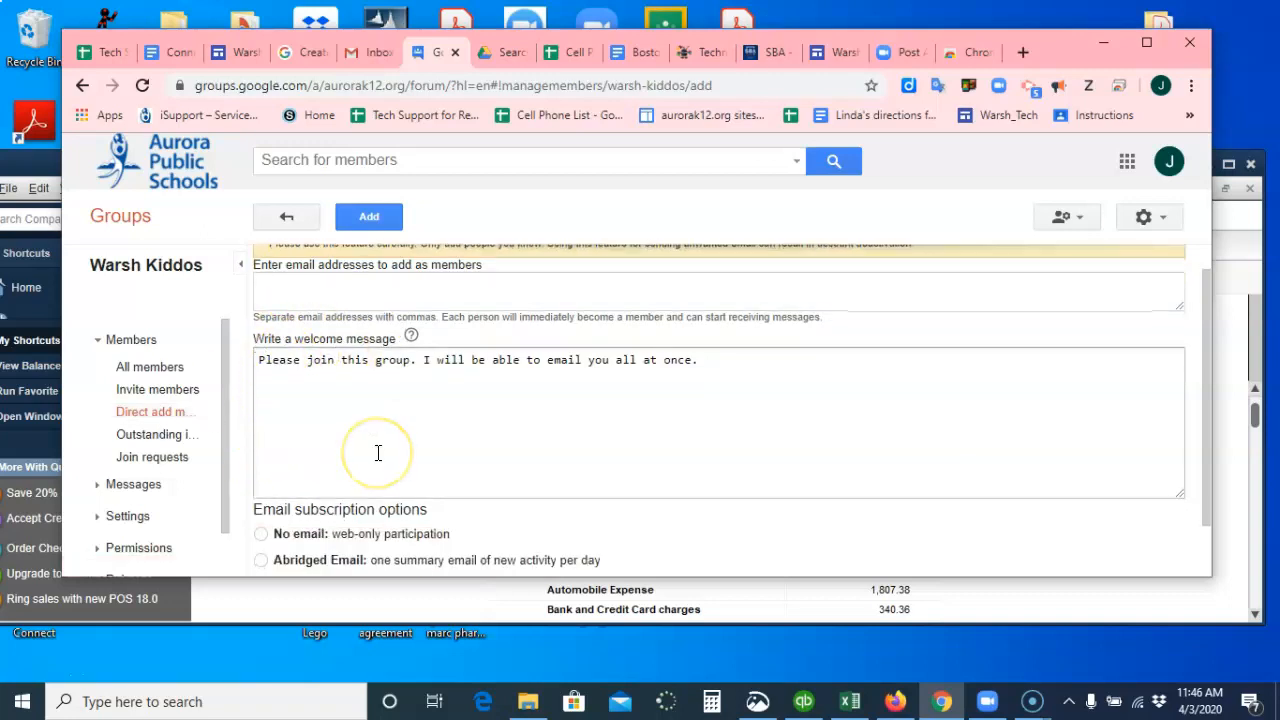
{"action": "scroll", "coordinate": [375, 452], "scroll_direction": "up", "scroll_amount": 1}
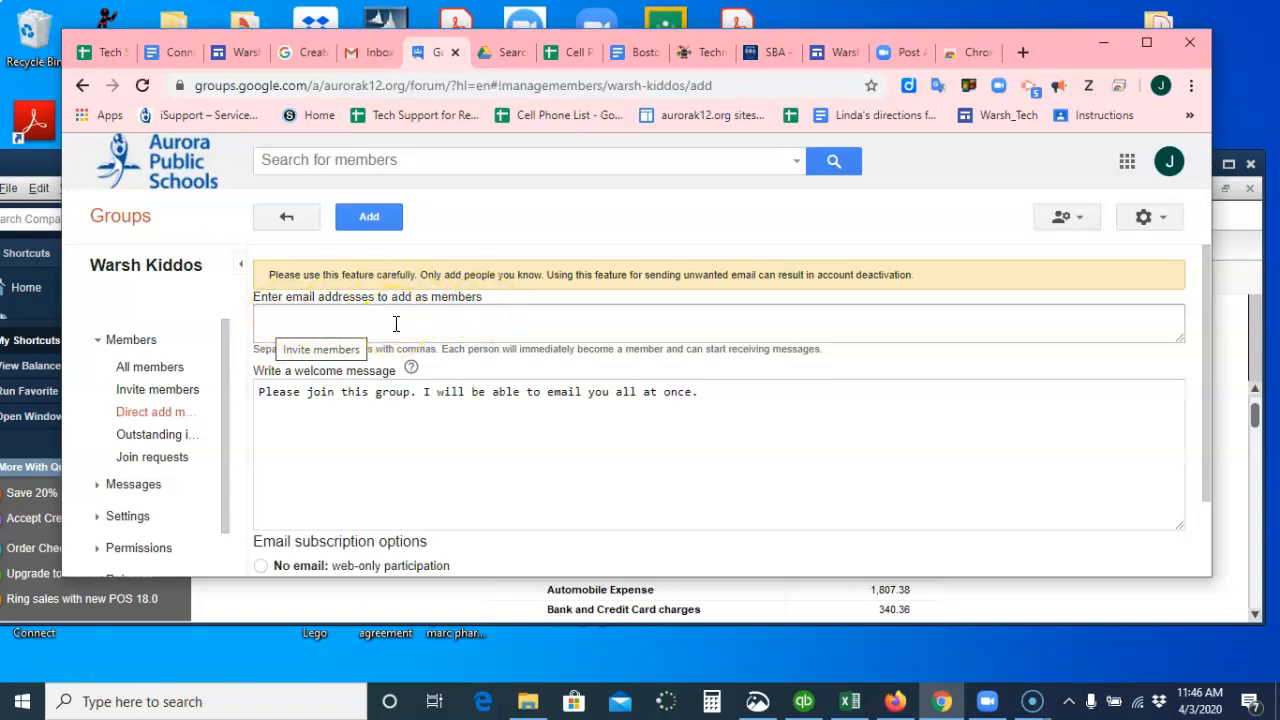
{"action": "left_click", "coordinate": [290, 228]}
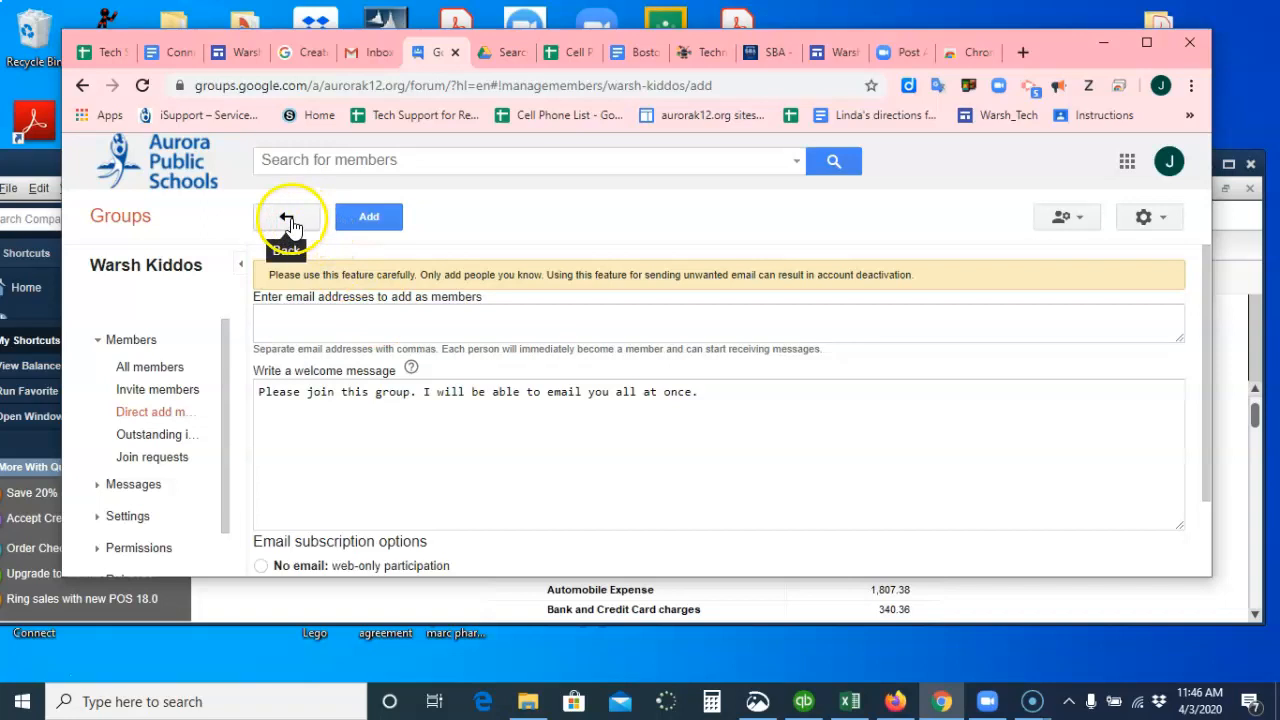
Switch to Gmail and compose a new message addressed to the Warsh Kiddos group from the suggestions.
{"action": "left_click", "coordinate": [360, 53]}
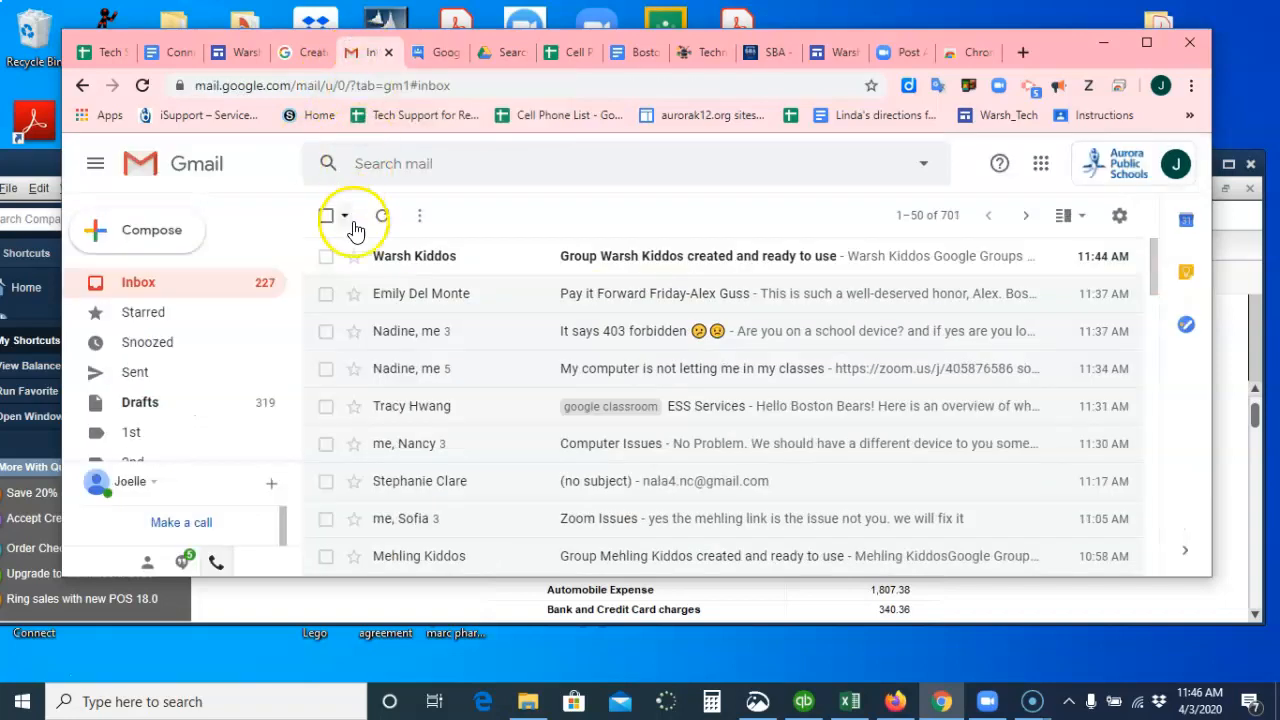
{"action": "left_click", "coordinate": [144, 86]}
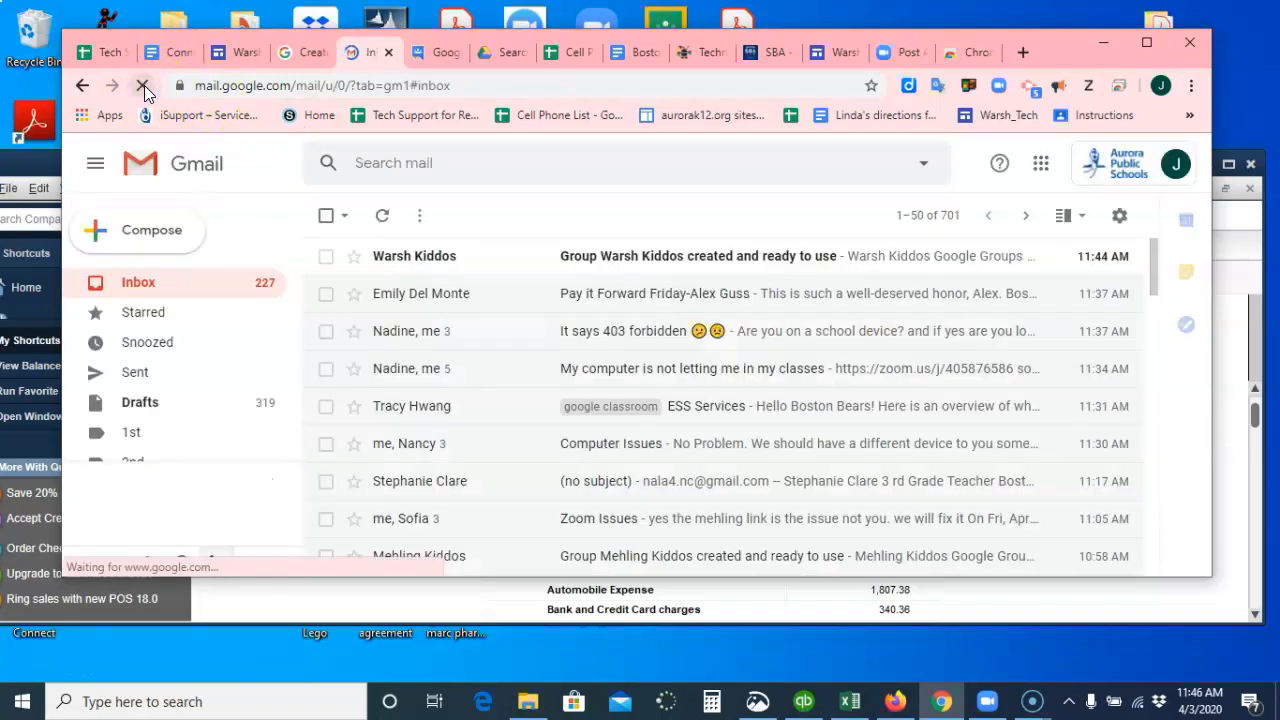
{"action": "left_click", "coordinate": [140, 228]}
{"action": "left_click", "coordinate": [155, 231]}
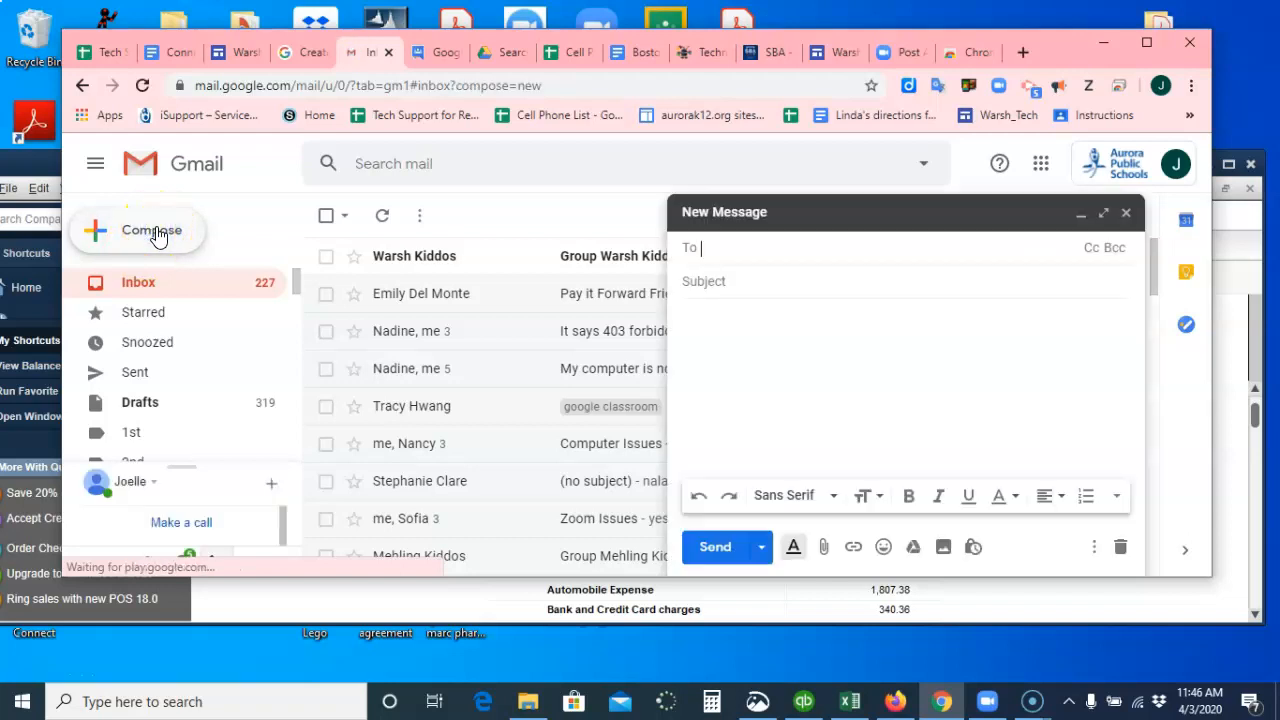
{"action": "type", "text": "wars"}
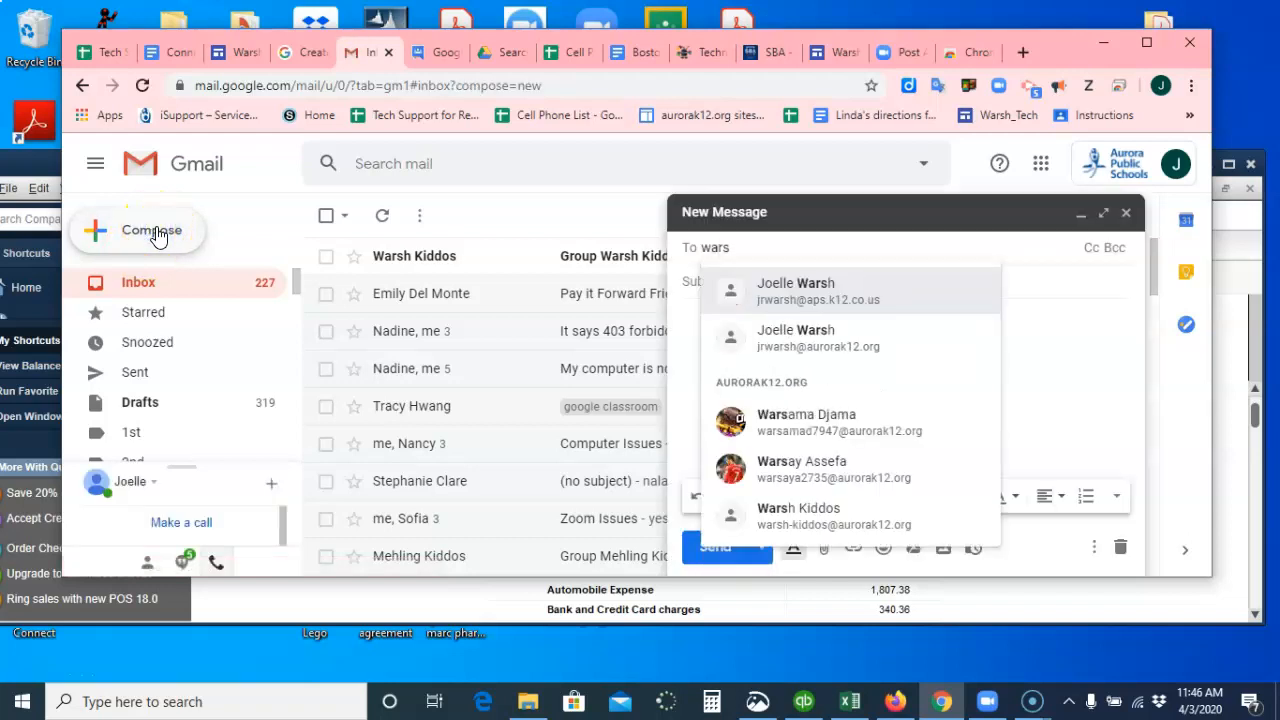
{"action": "type", "text": "h"}
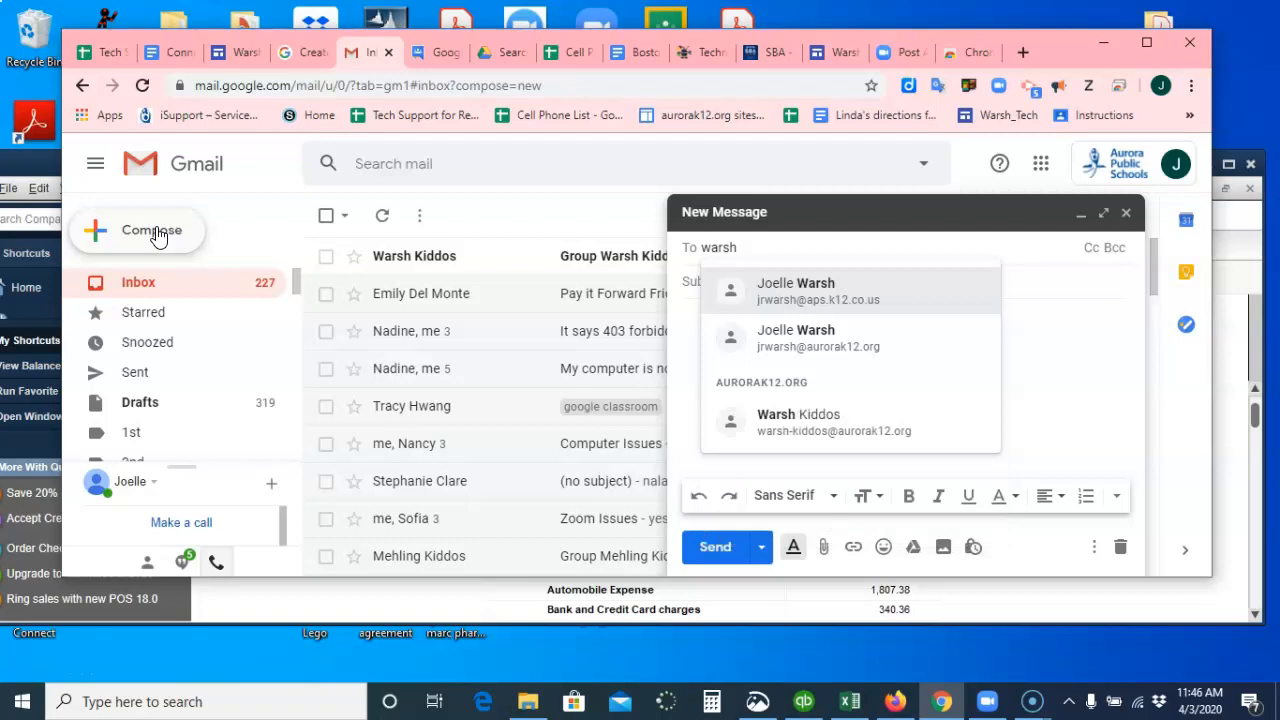
{"action": "right_click", "coordinate": [848, 420]}
{"action": "left_click", "coordinate": [786, 430]}
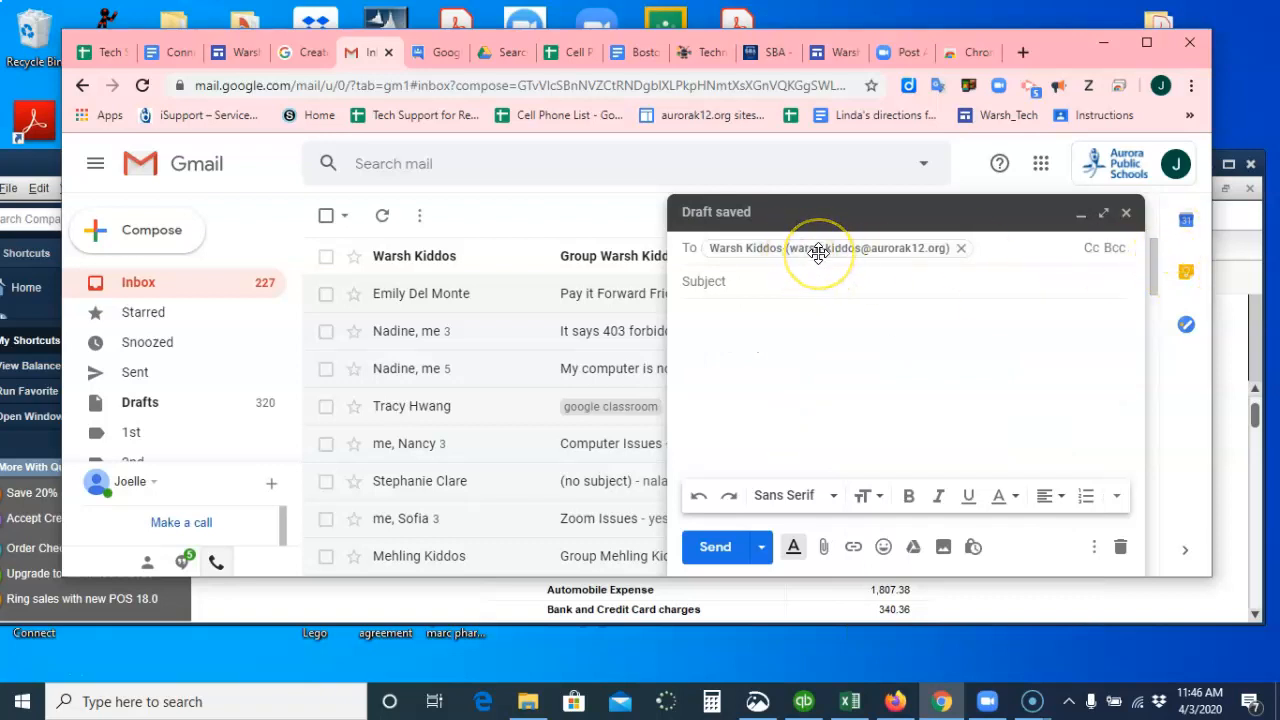
{"action": "mouse_move", "coordinate": [818, 252]}
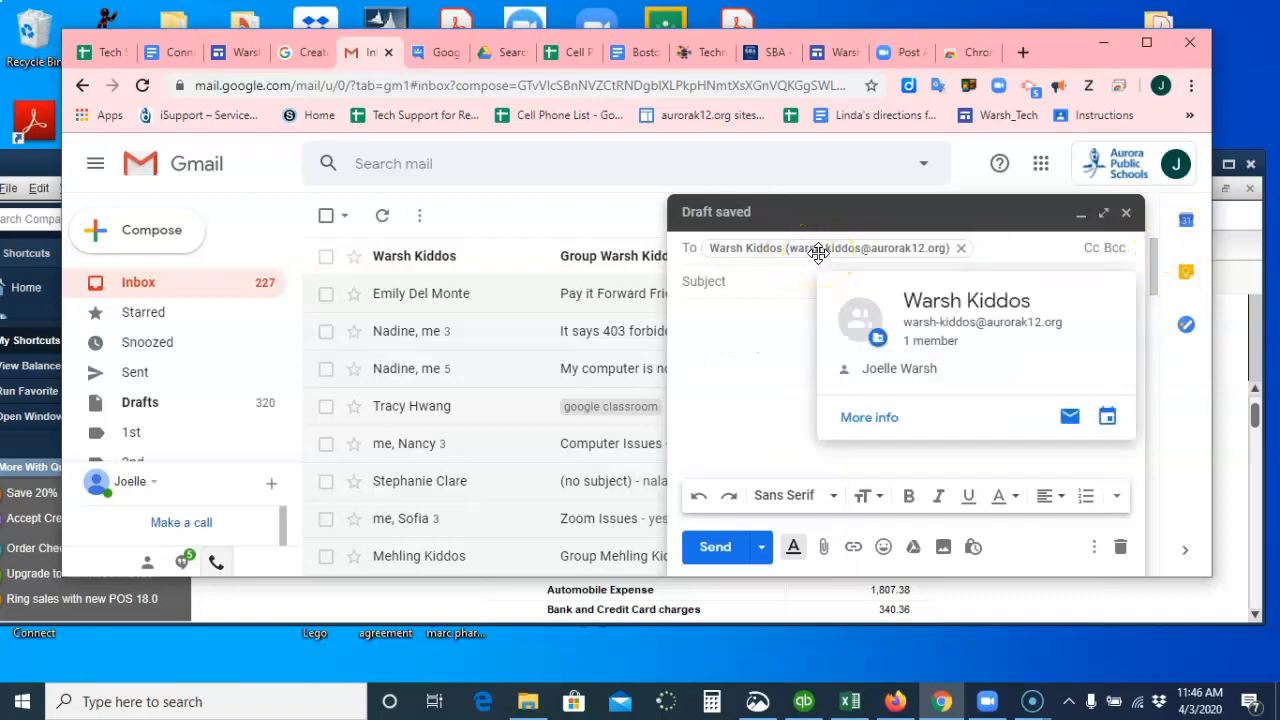